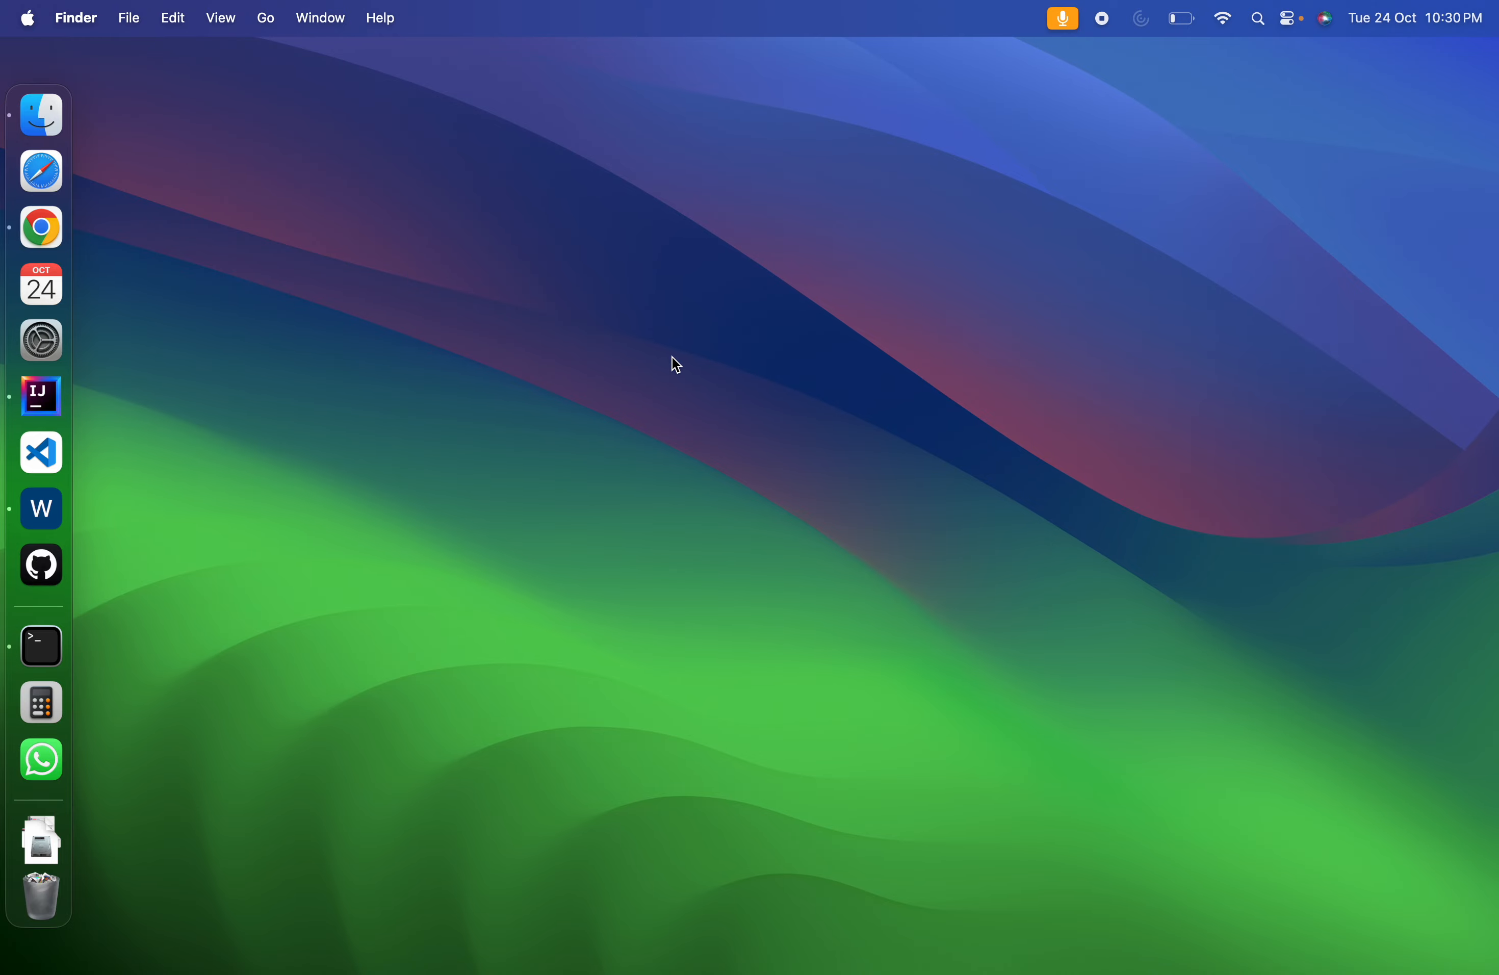
# Search the AWS console for "Light" and open the Lightsail service
pyautogui.hotkey('ctrl', 'Right')
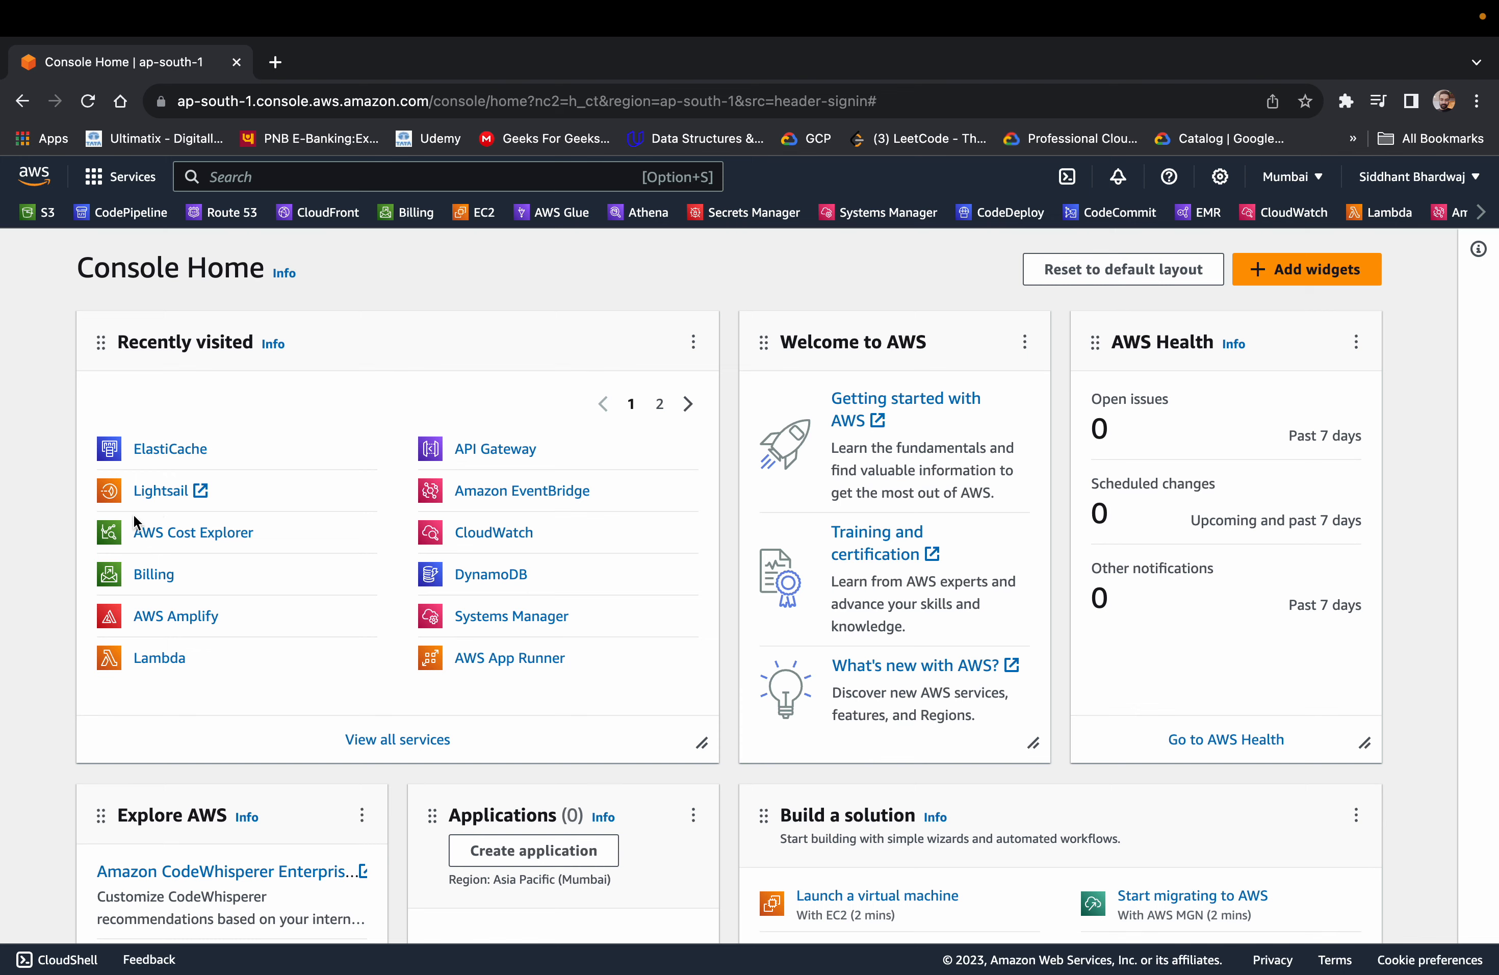
pyautogui.click(404, 184)
pyautogui.write('Light')
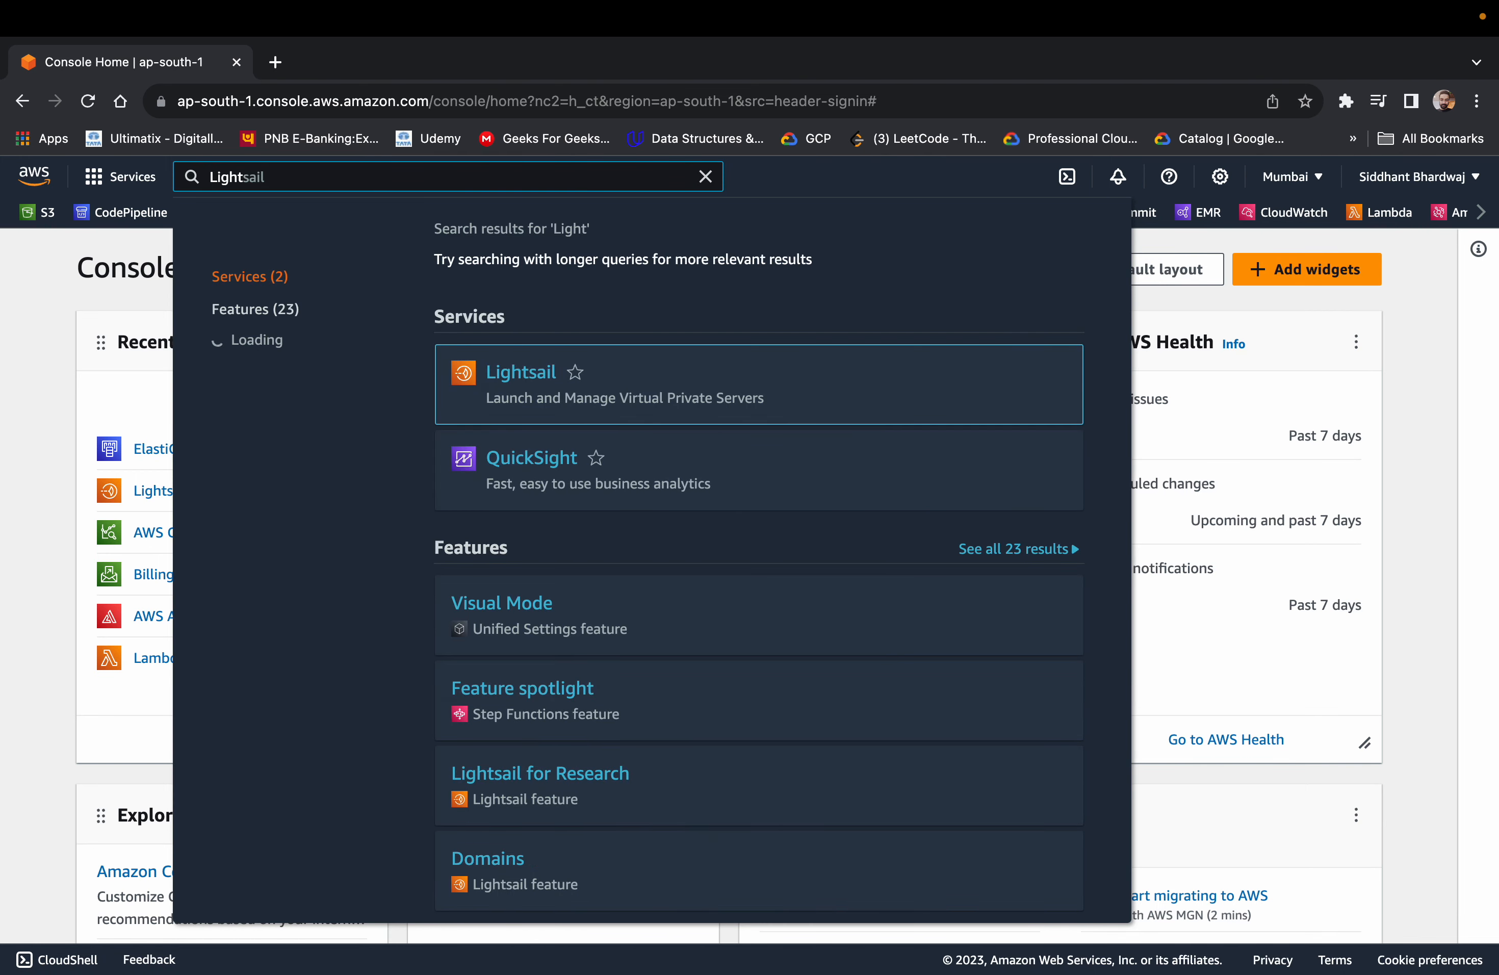
pyautogui.keyDown('super'); pyautogui.click(537, 387); pyautogui.keyUp('super')
pyautogui.click(346, 62)
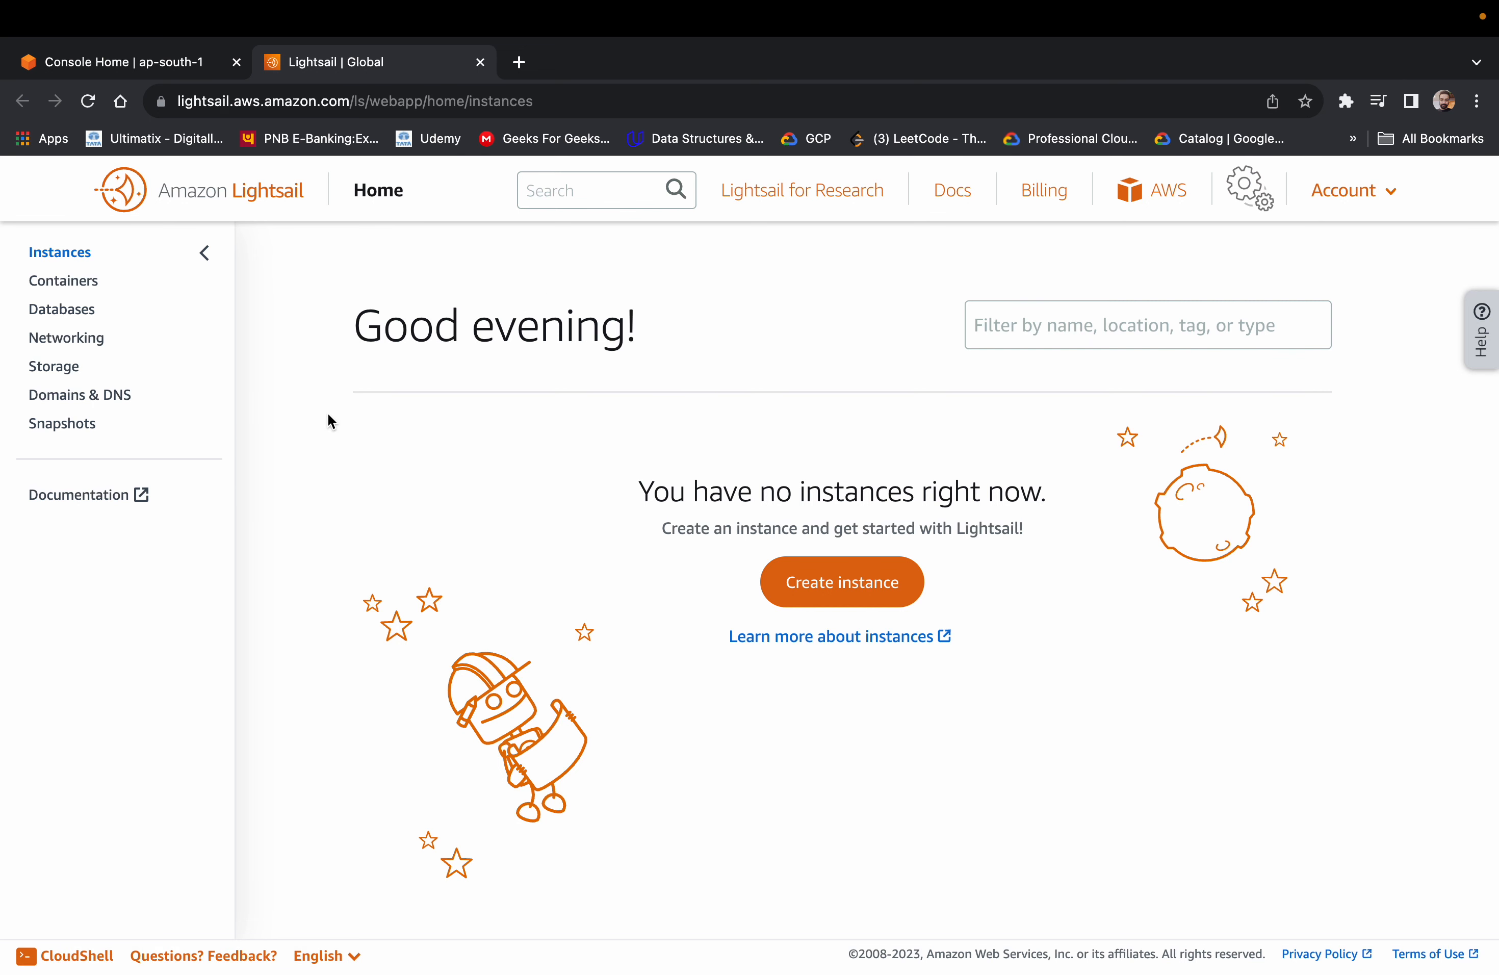
# Look over the AWS Console Home and the Lambda service page, and return to the Lightsail page
pyautogui.click(112, 61)
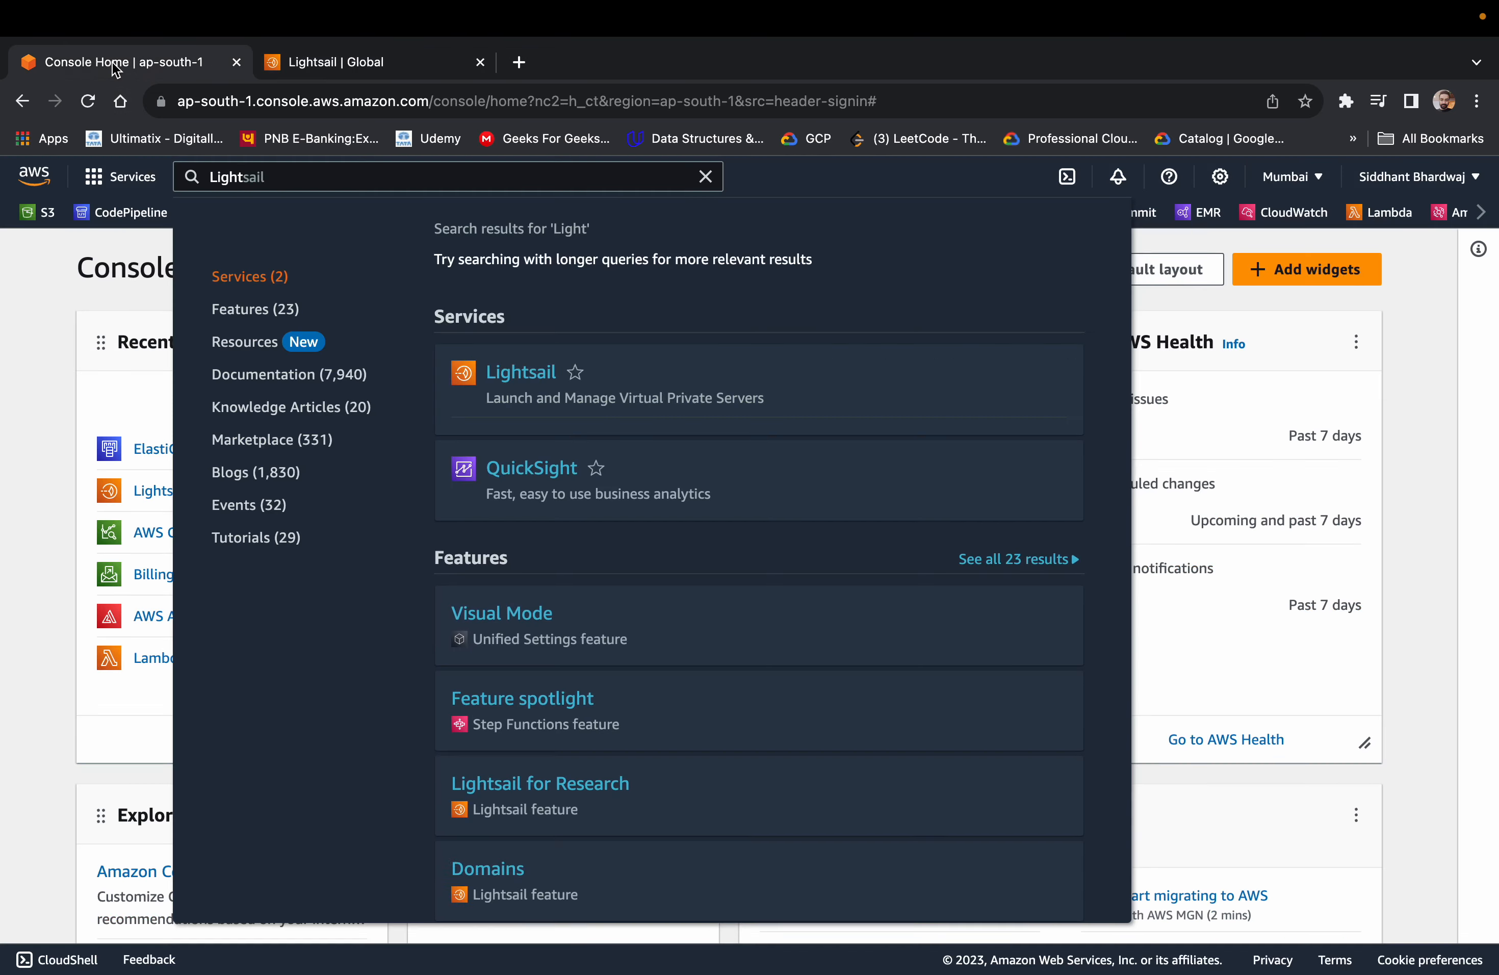
pyautogui.click(74, 350)
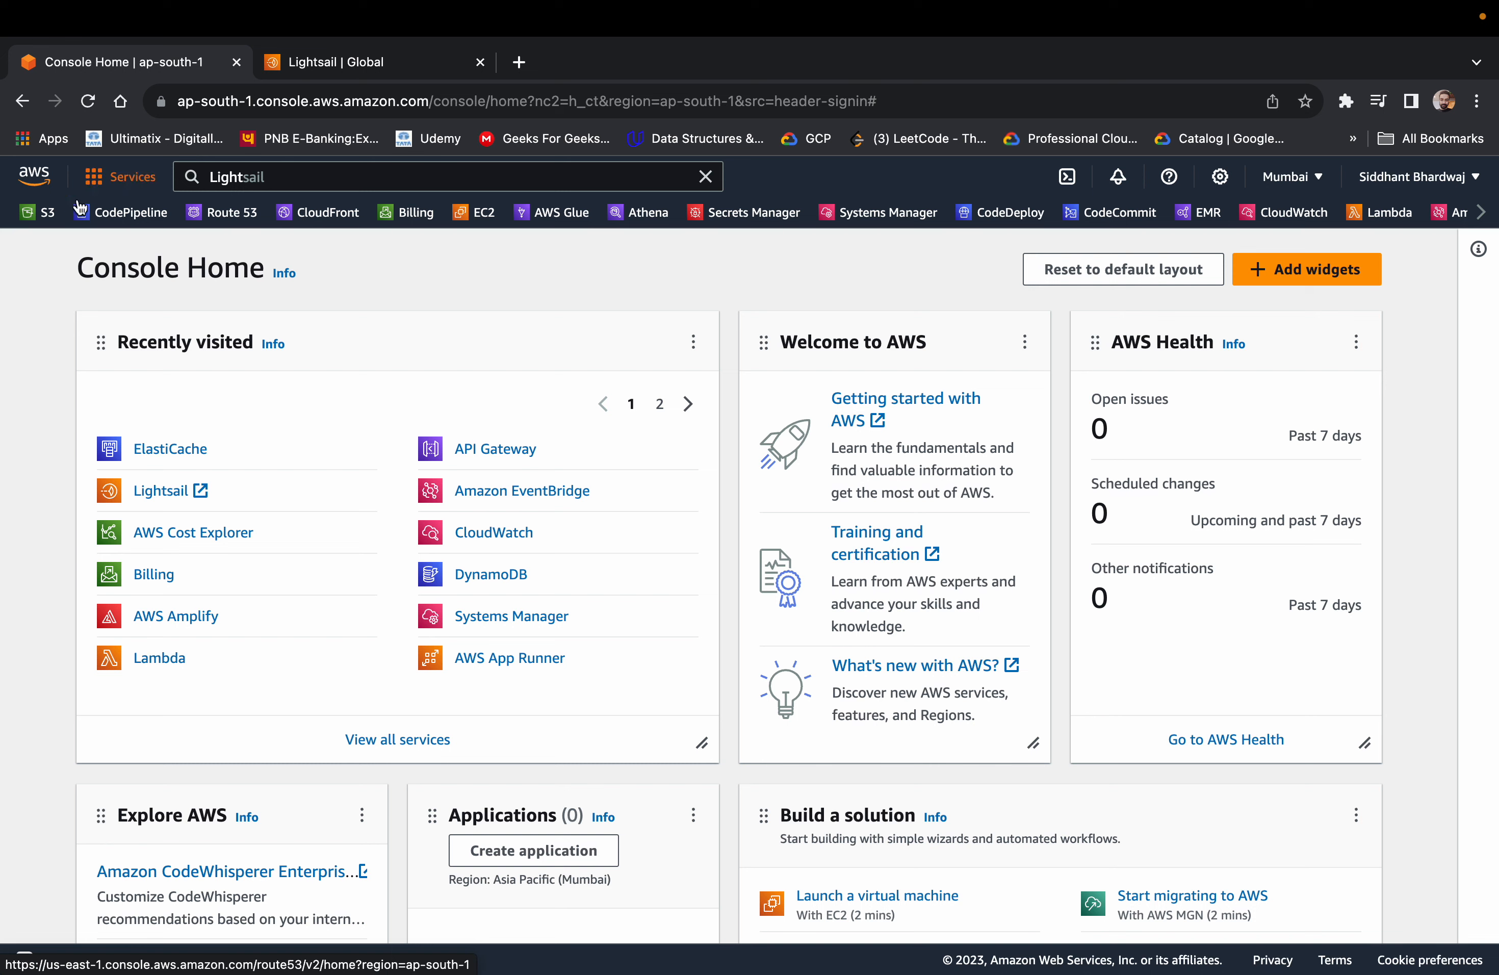
pyautogui.click(155, 659)
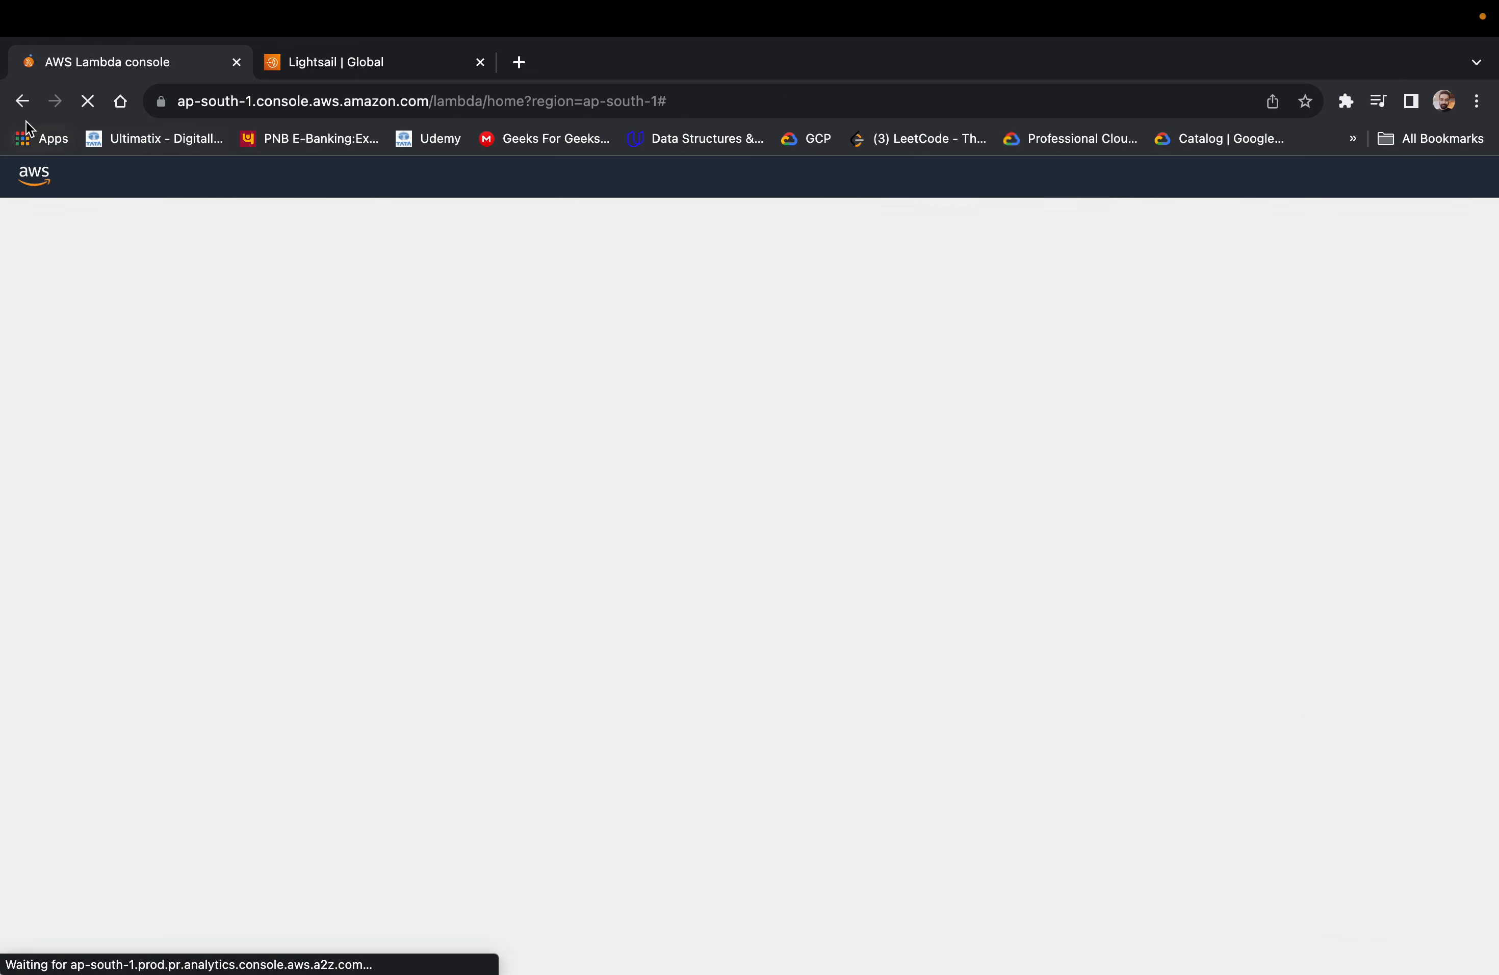
pyautogui.click(21, 102)
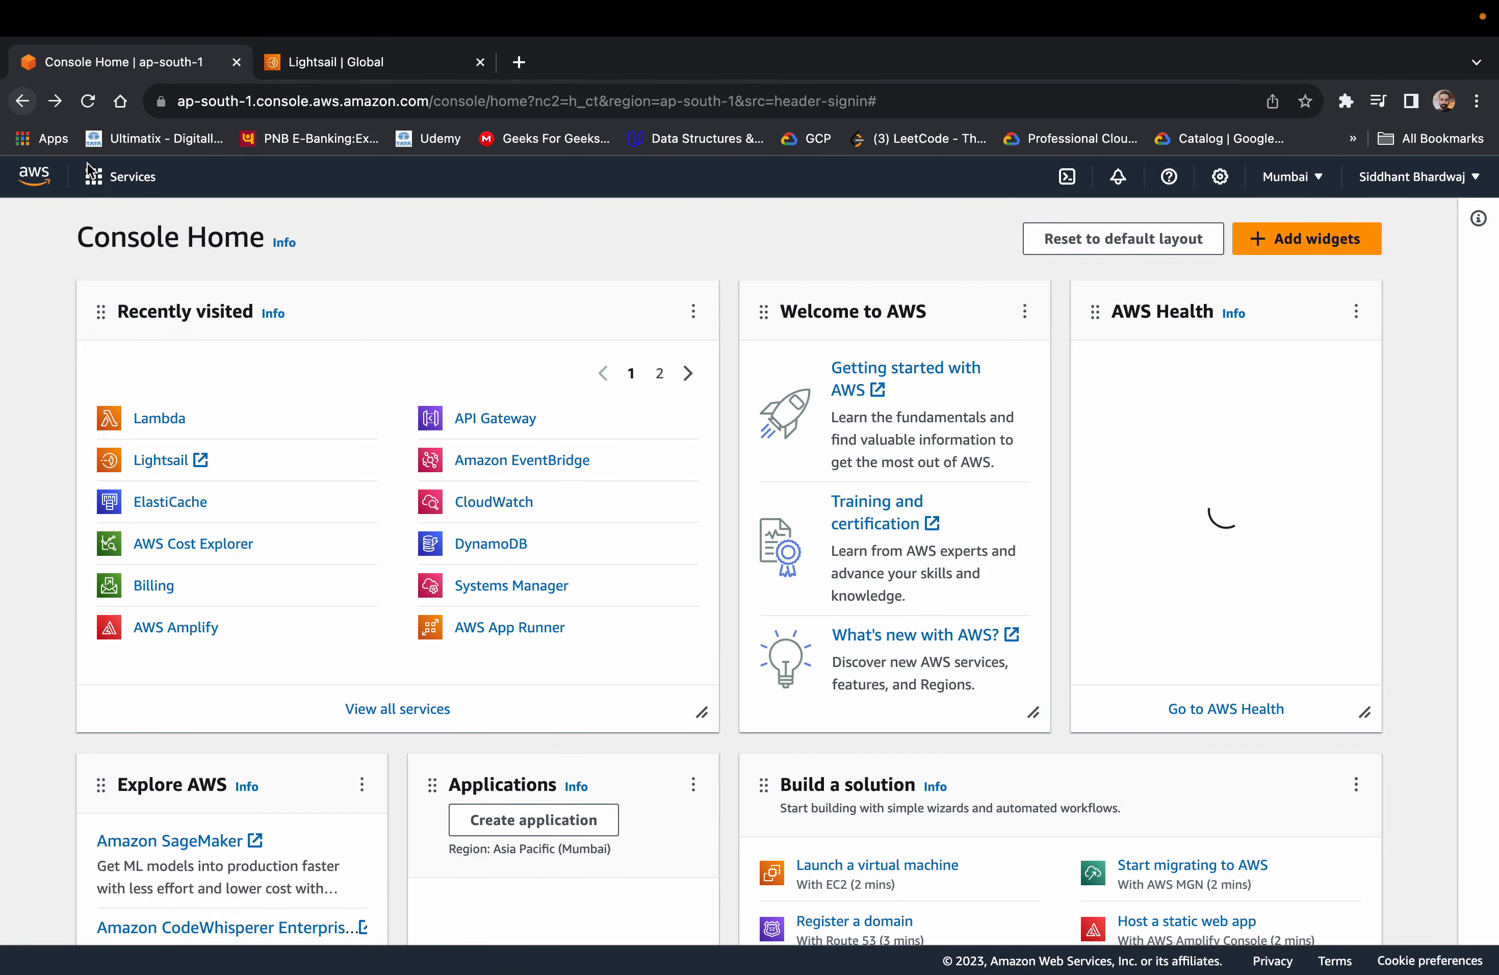
pyautogui.scroll(-3, 498, 670)
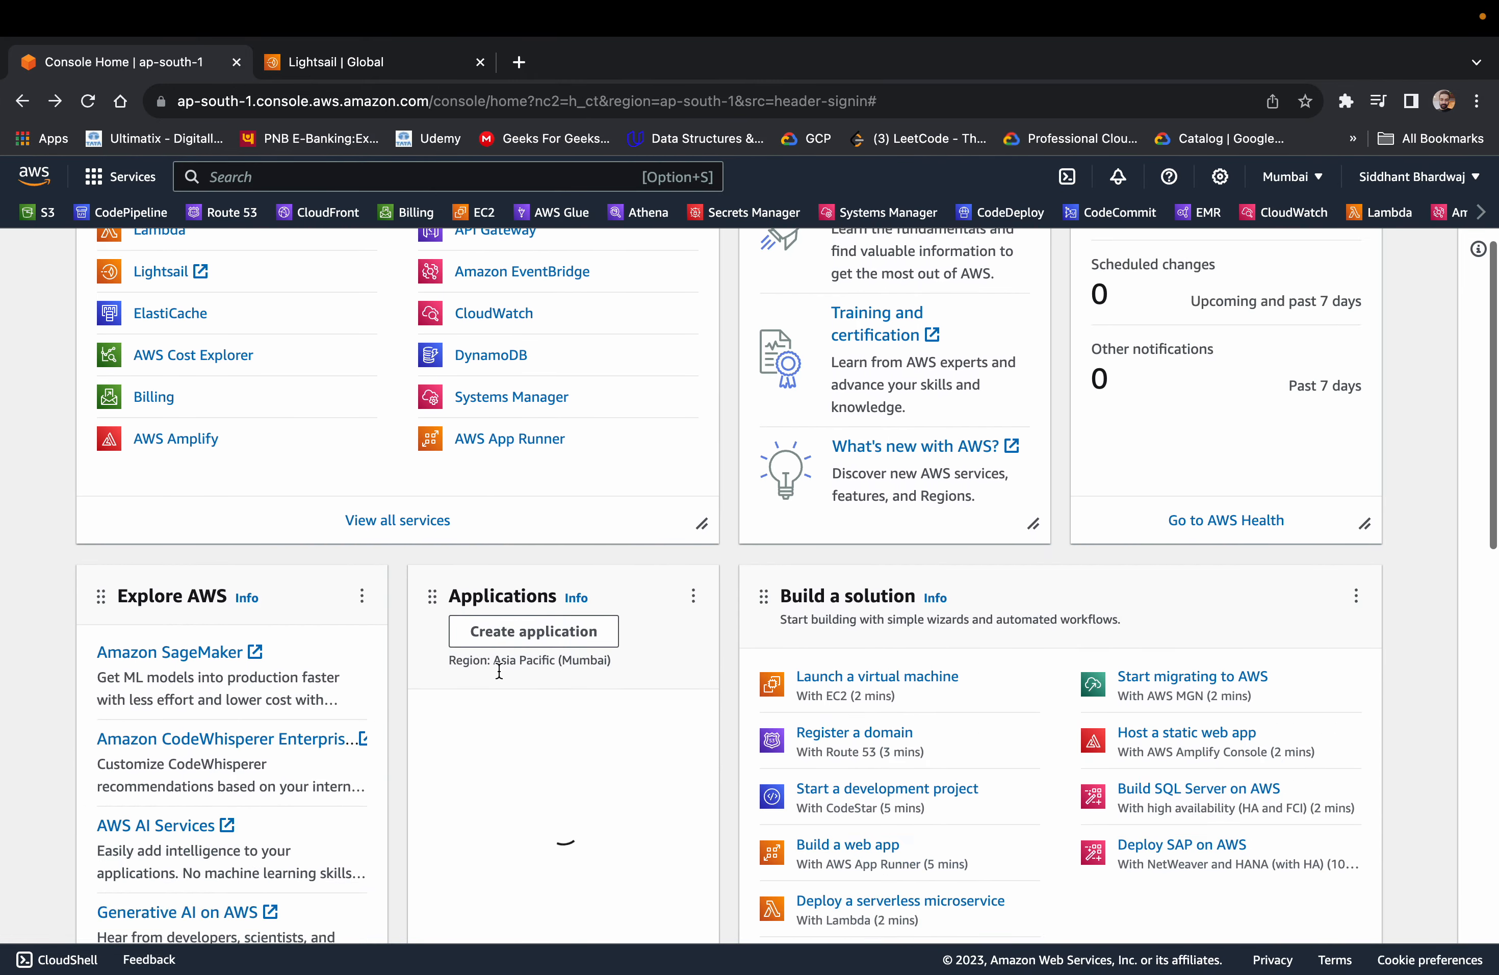
pyautogui.scroll(3, 498, 670)
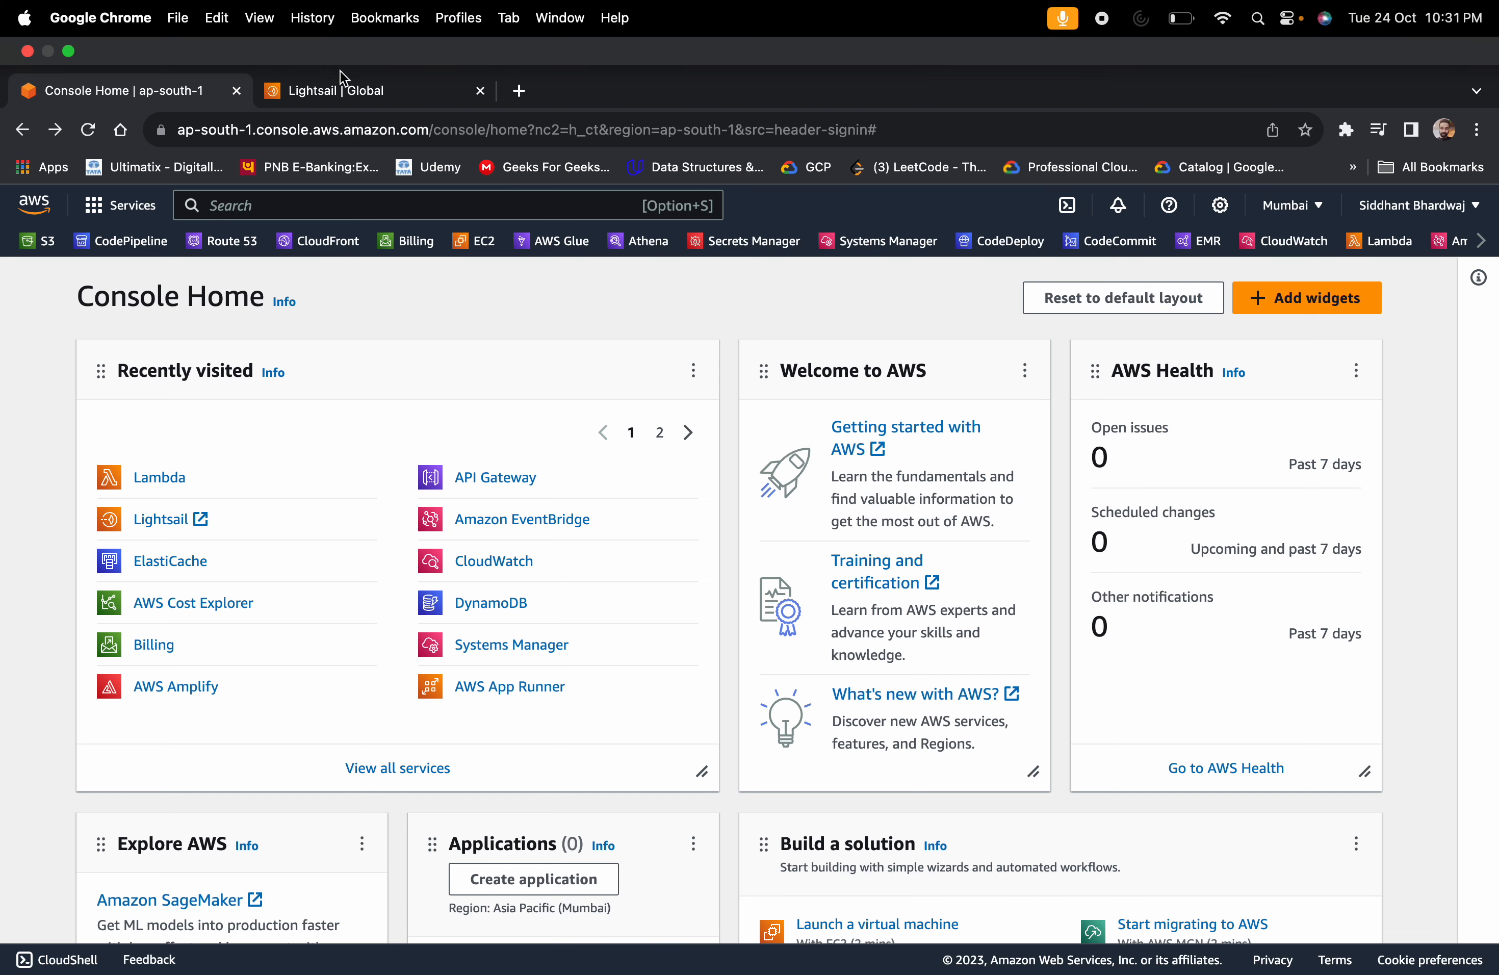
pyautogui.click(341, 79)
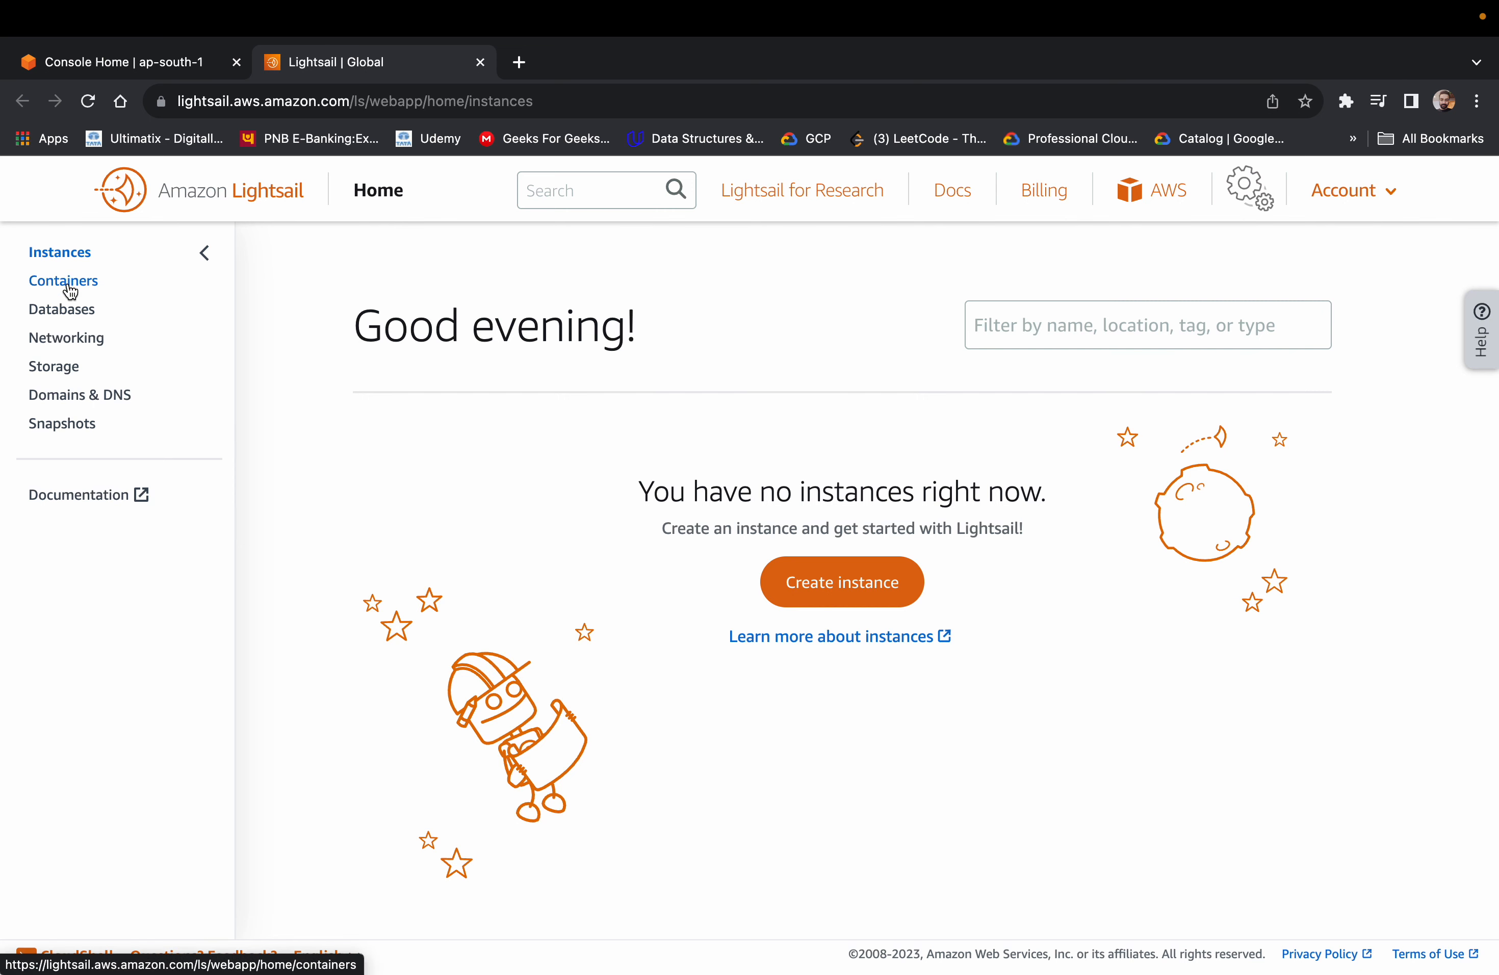
# View the Lightsail databases page, return to the instances page and start creating a new instance
pyautogui.click(64, 310)
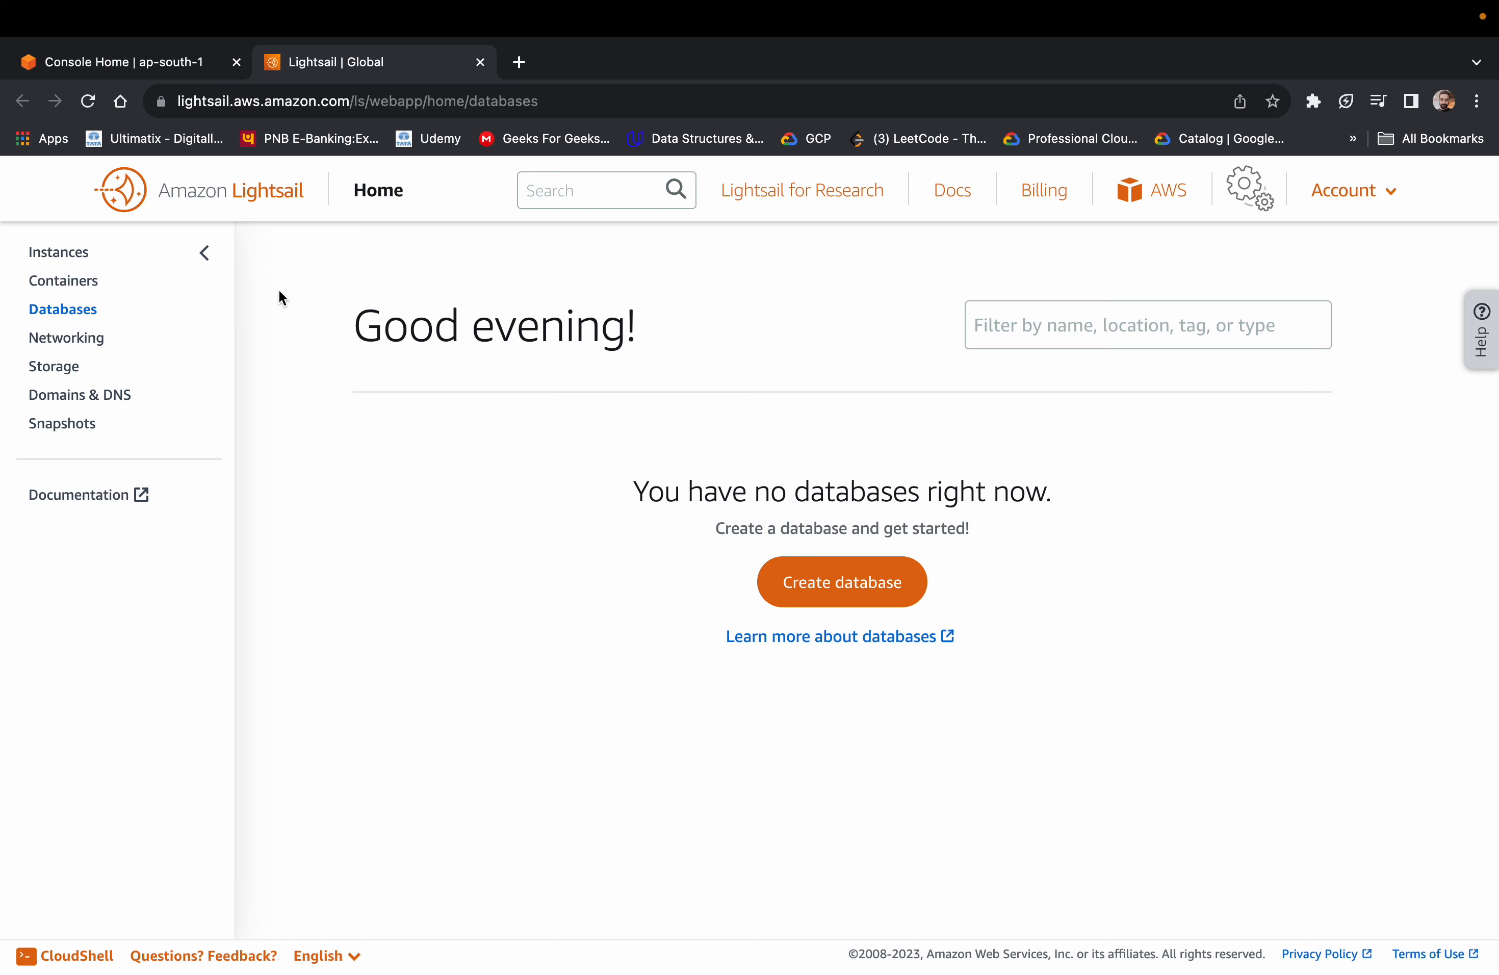
pyautogui.click(58, 256)
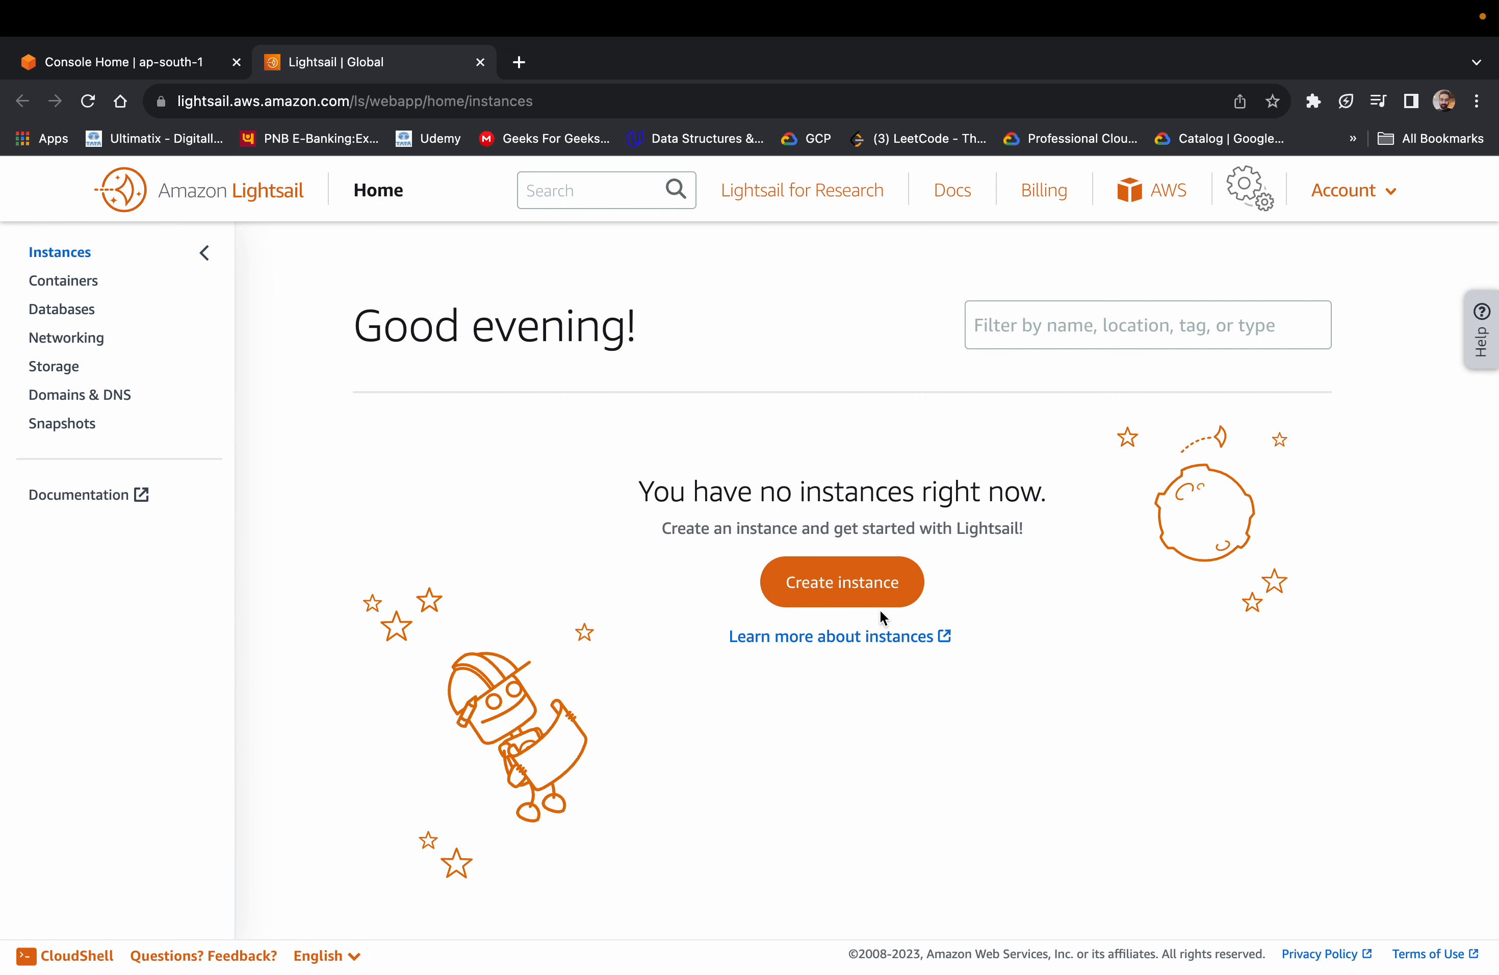
pyautogui.click(873, 591)
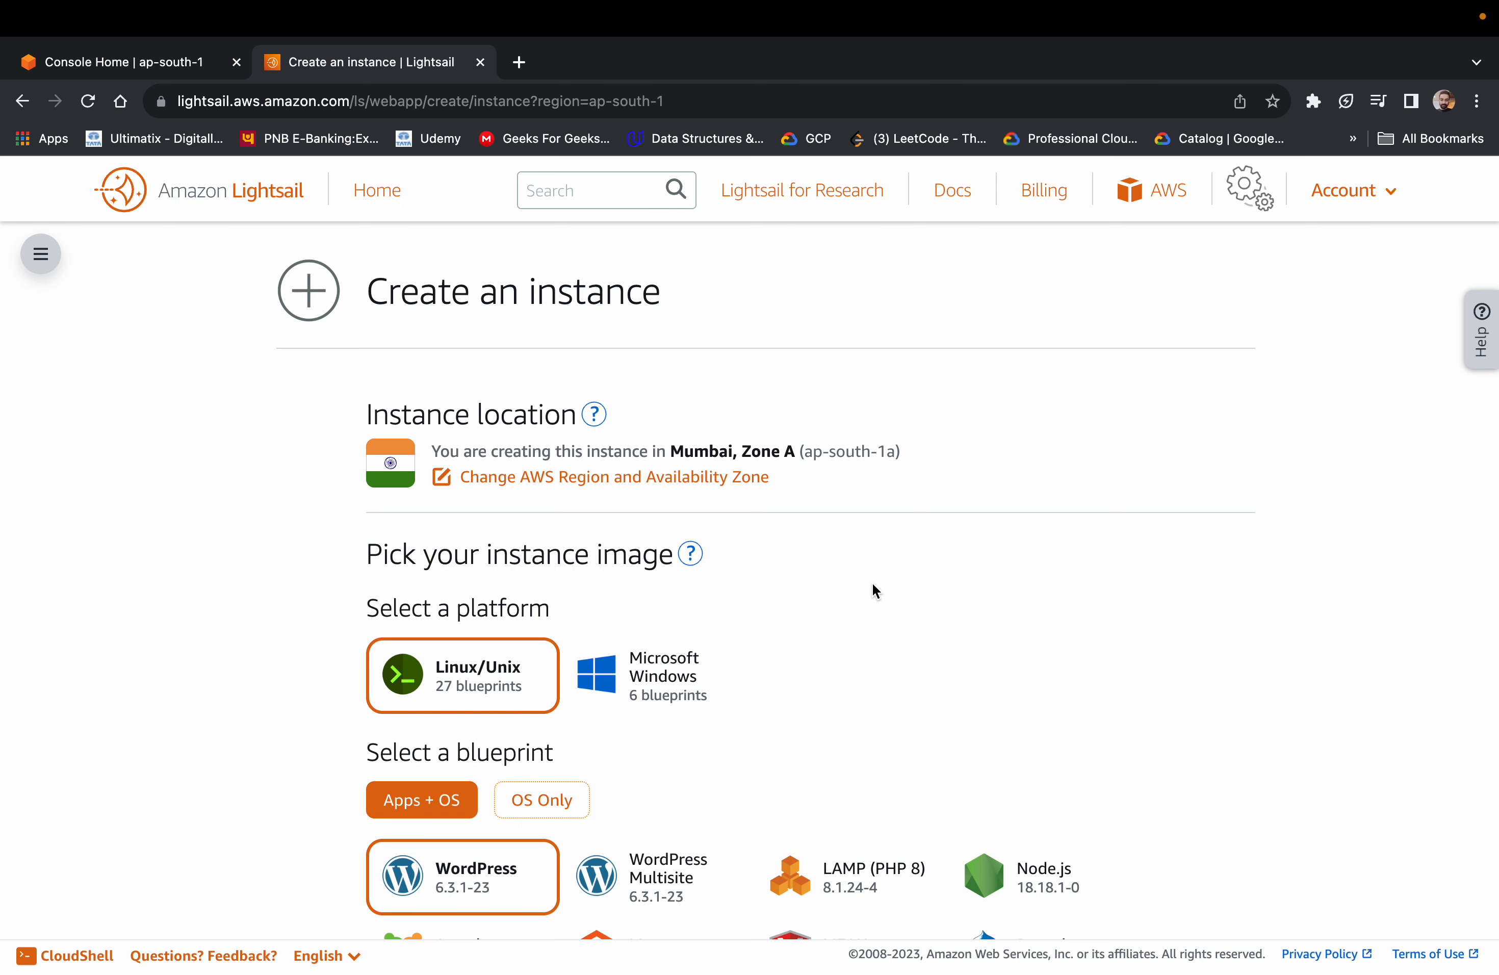
# Compare the Apps + OS and OS Only blueprints offered for the Linux/Unix platform
pyautogui.scroll(-2, 873, 585)
pyautogui.scroll(-3, 872, 589)
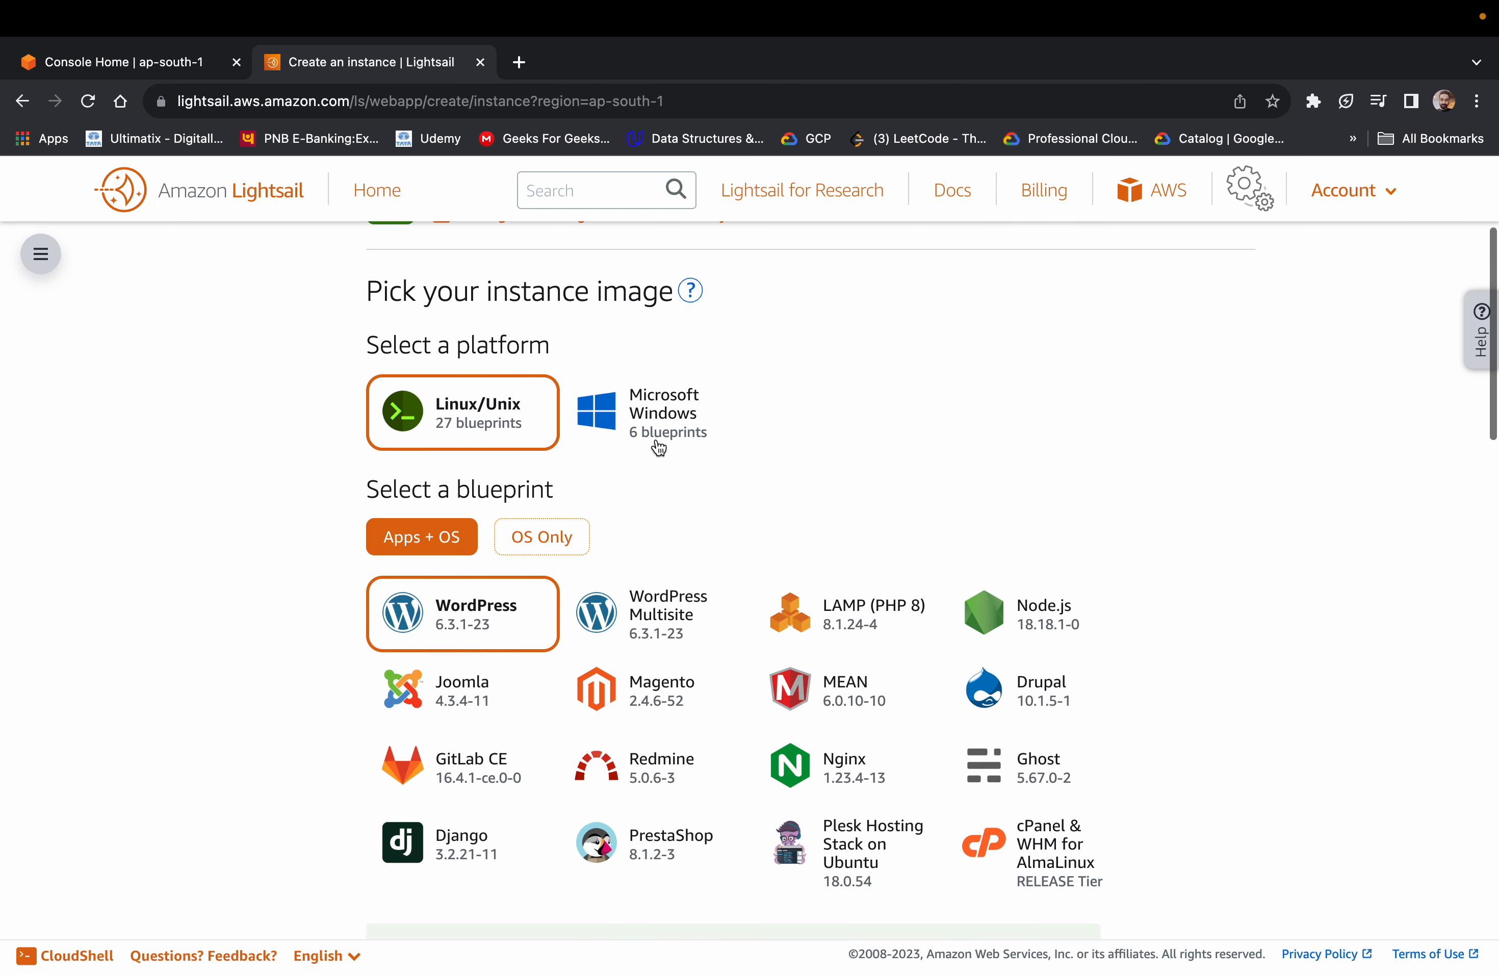
pyautogui.scroll(1, 582, 411)
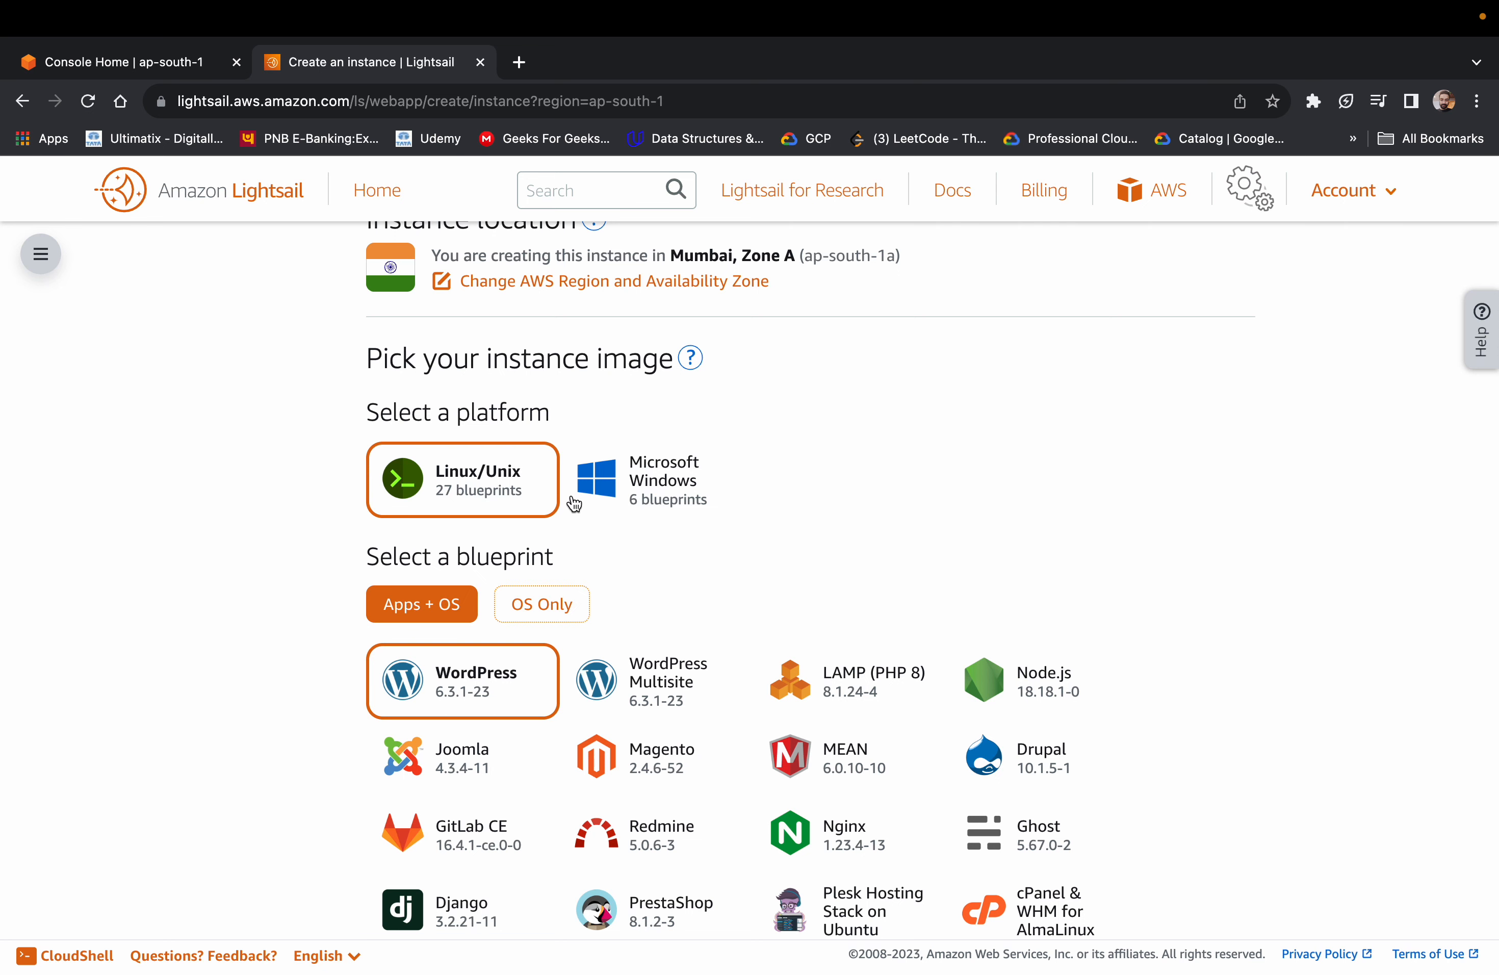
pyautogui.scroll(-1, 453, 491)
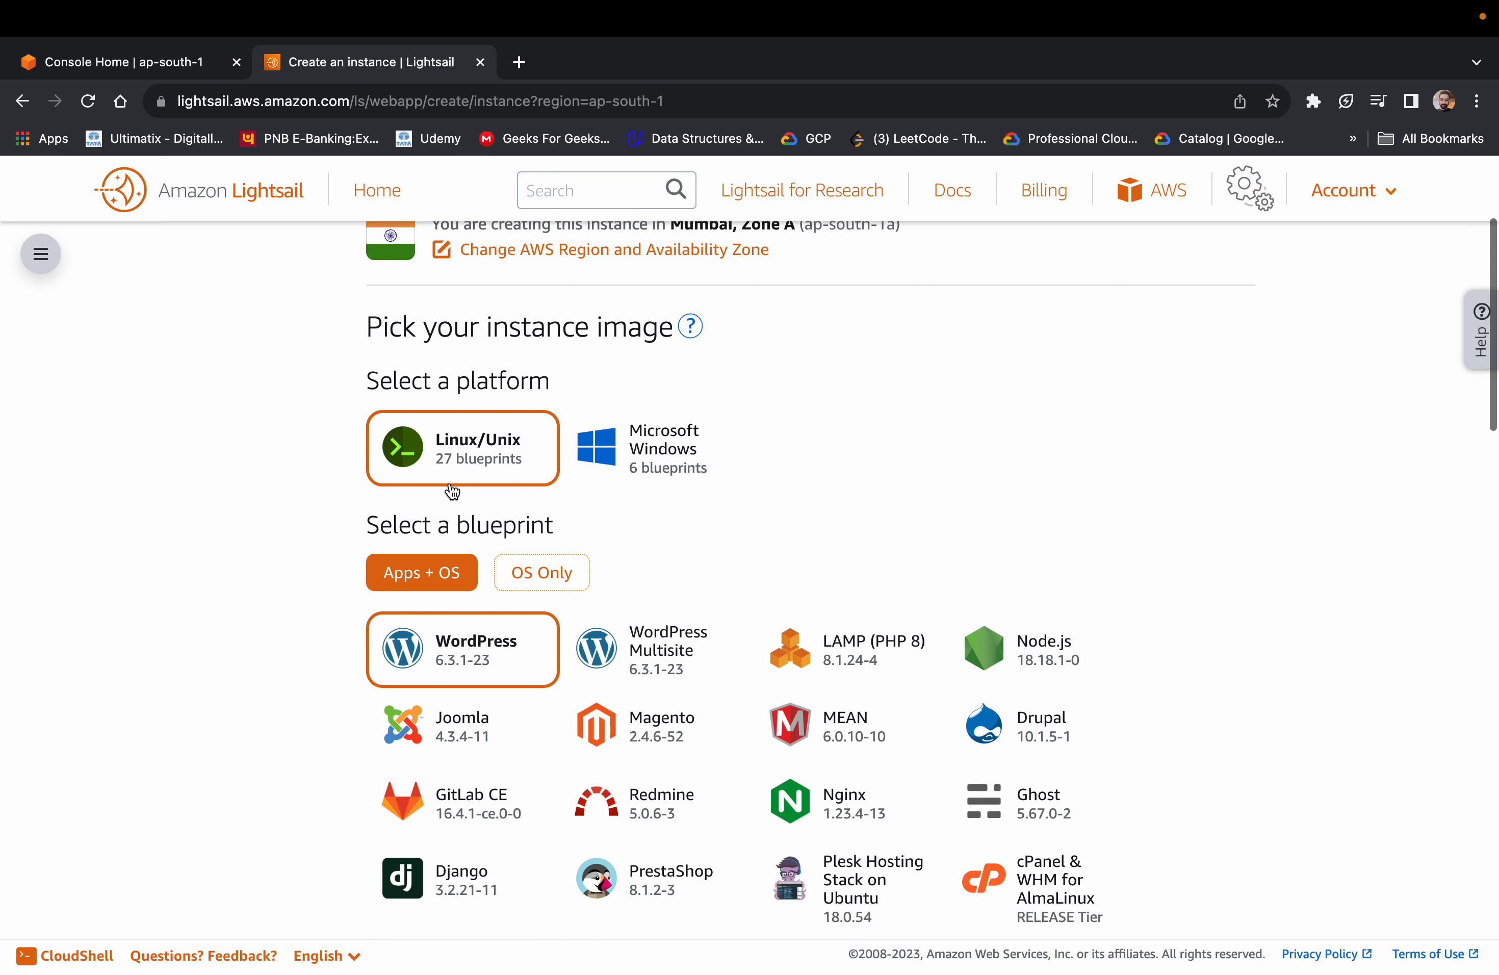
pyautogui.scroll(-3, 285, 529)
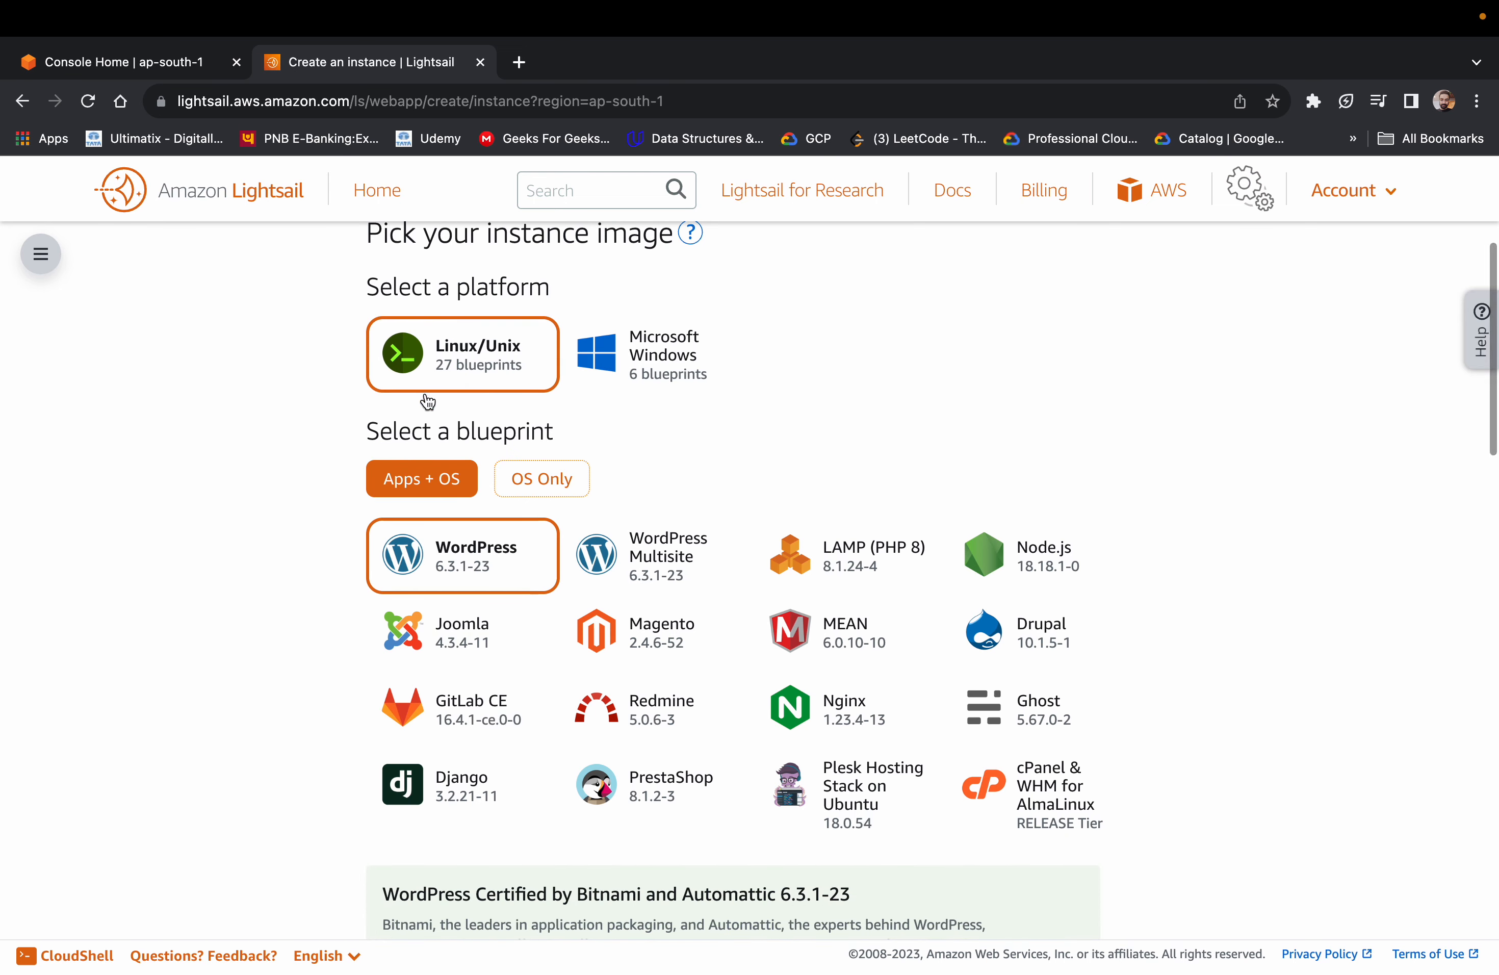
pyautogui.scroll(-1, 565, 485)
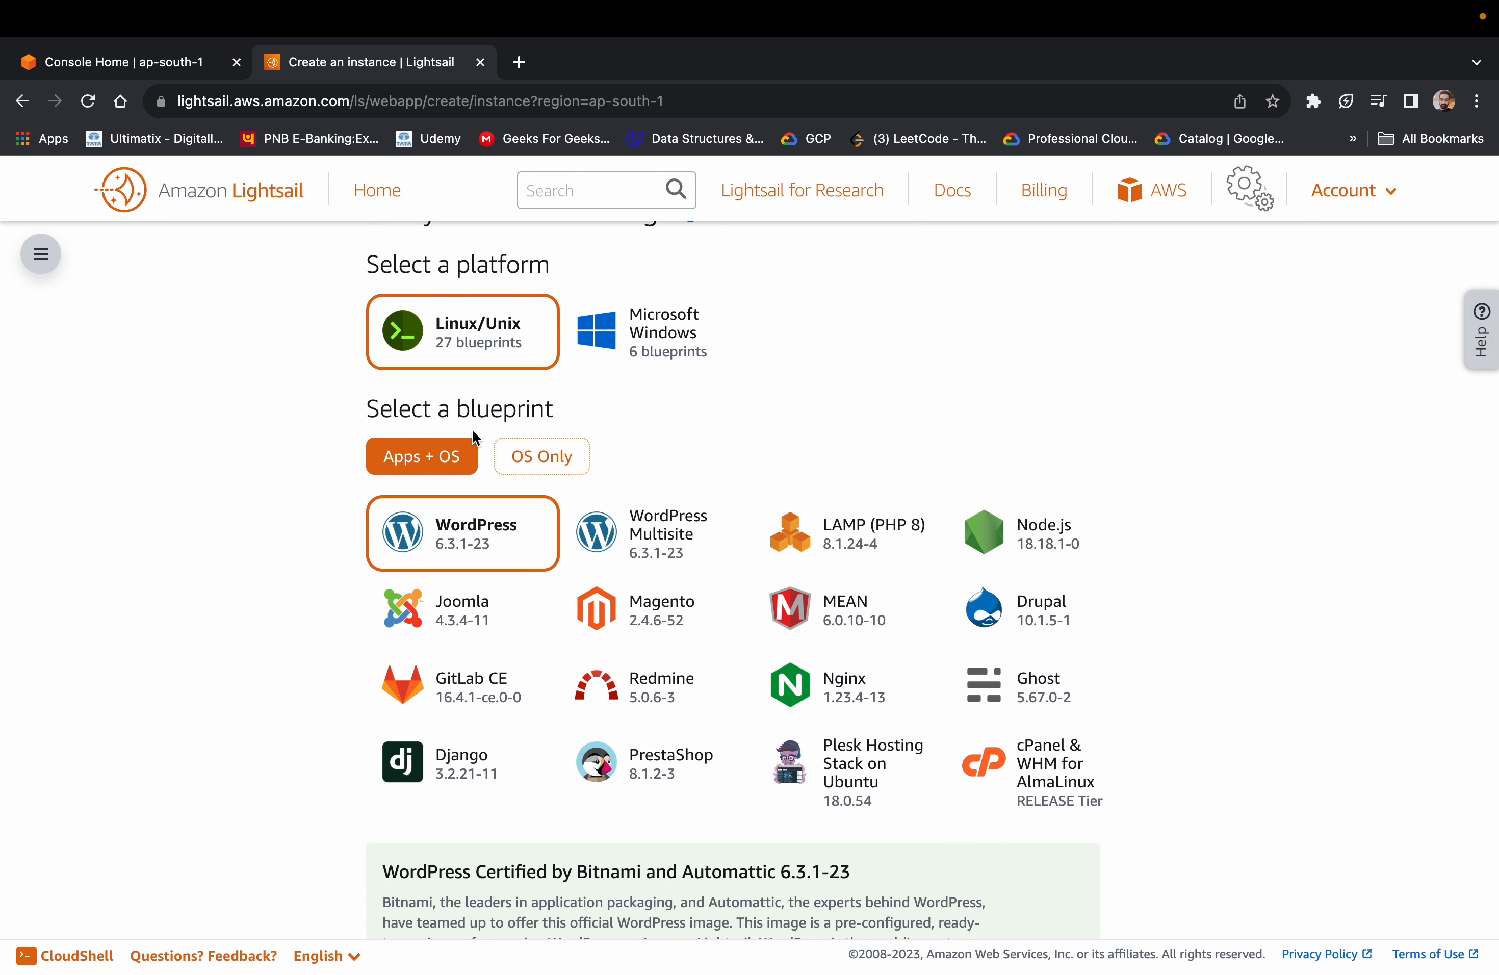
pyautogui.click(561, 471)
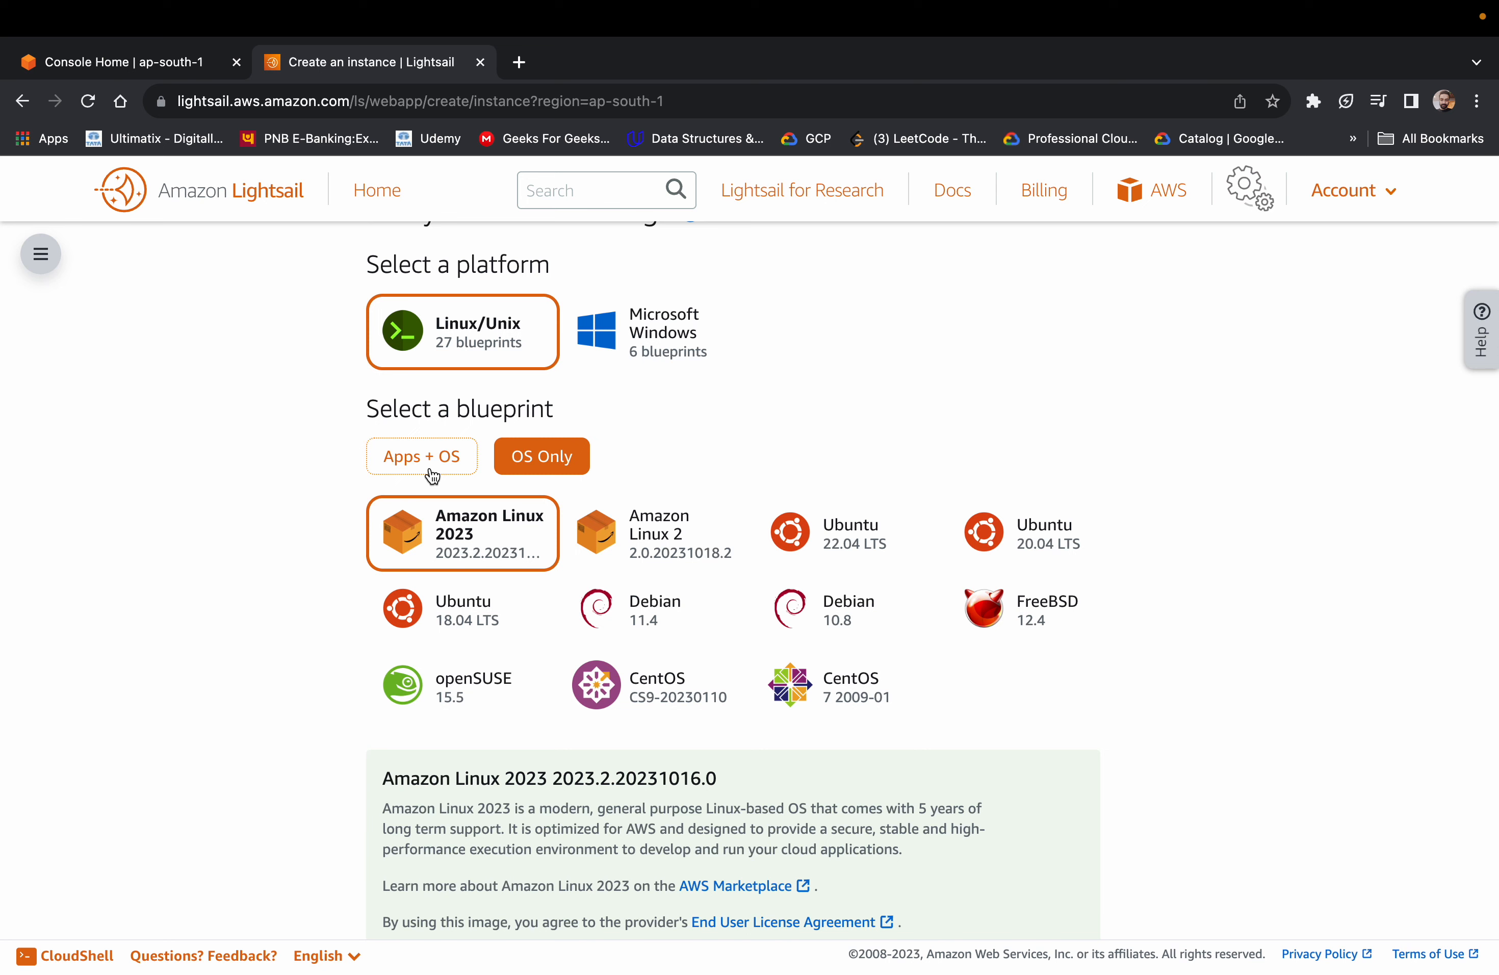
pyautogui.click(433, 473)
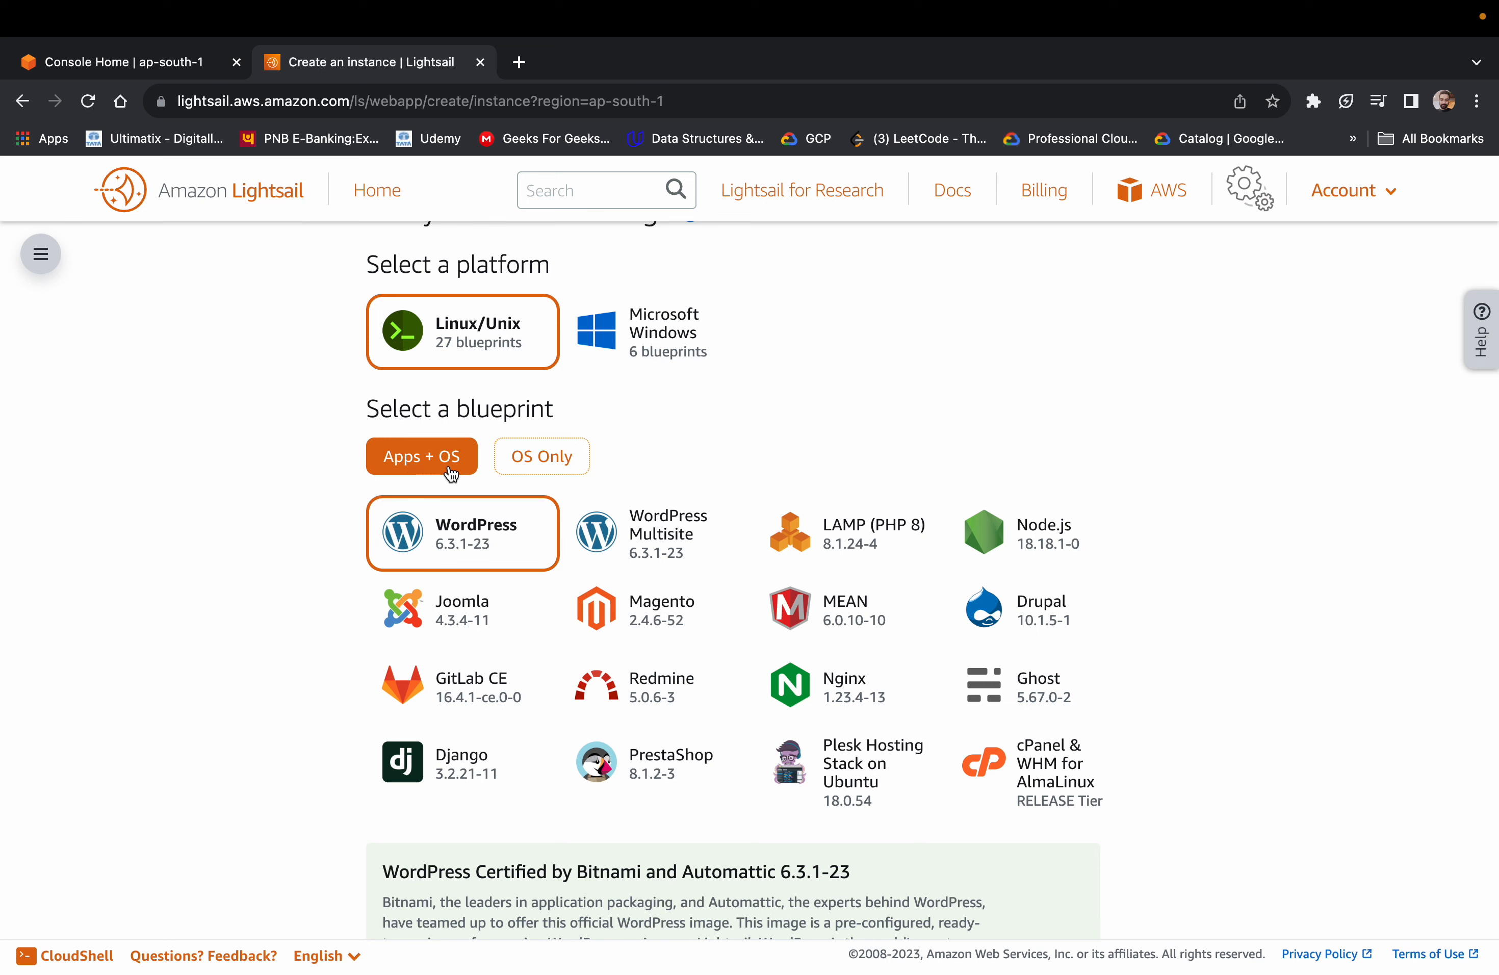
pyautogui.click(524, 467)
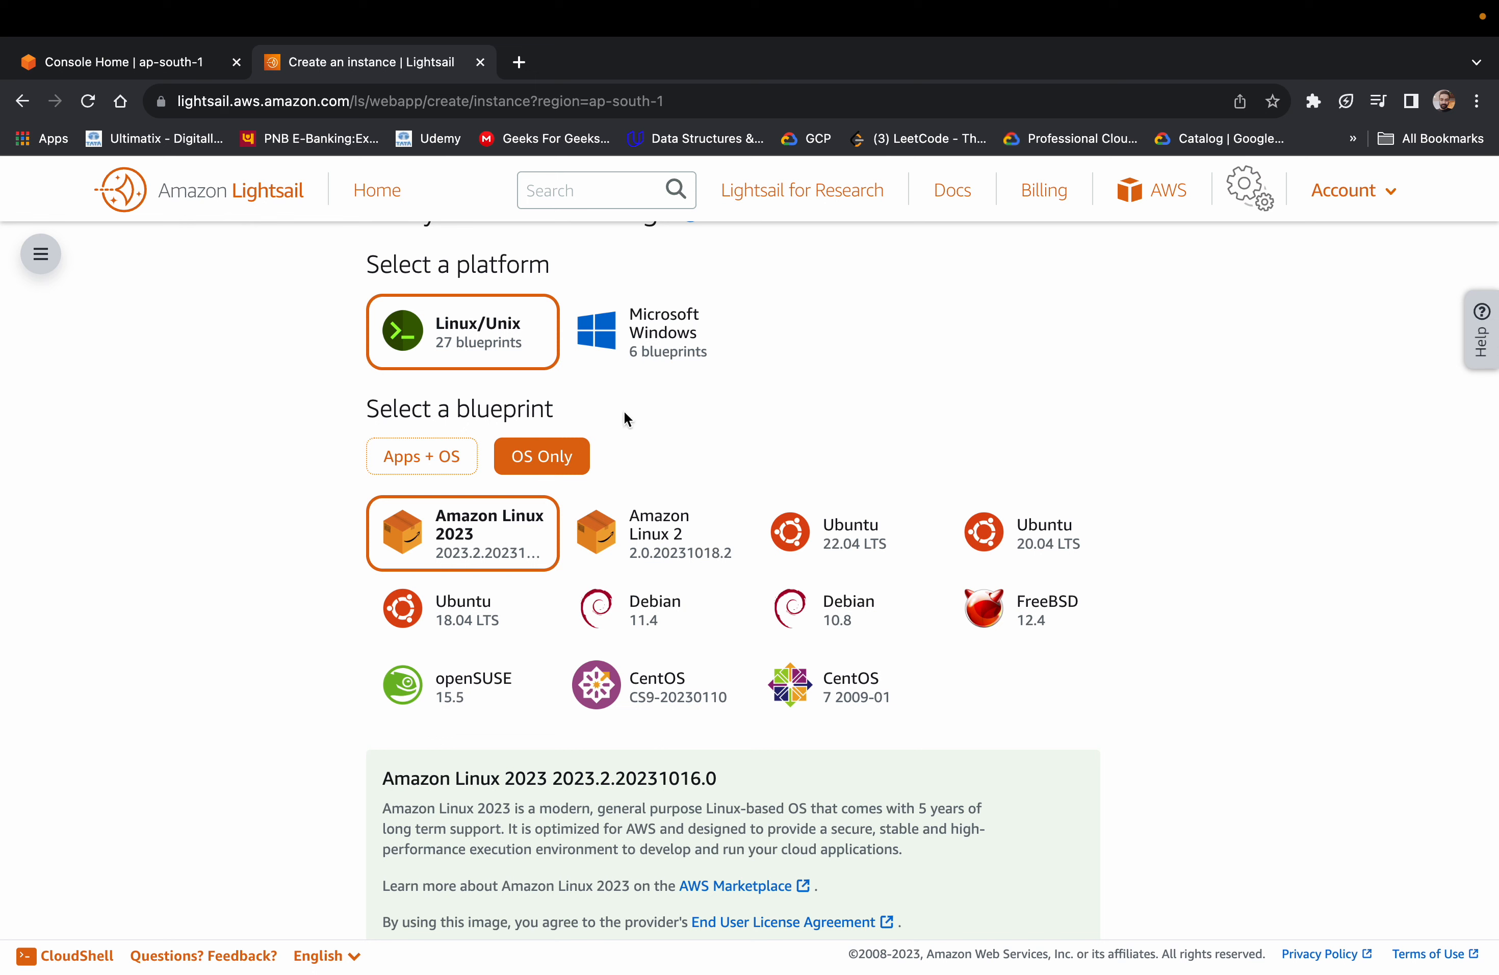
pyautogui.click(427, 451)
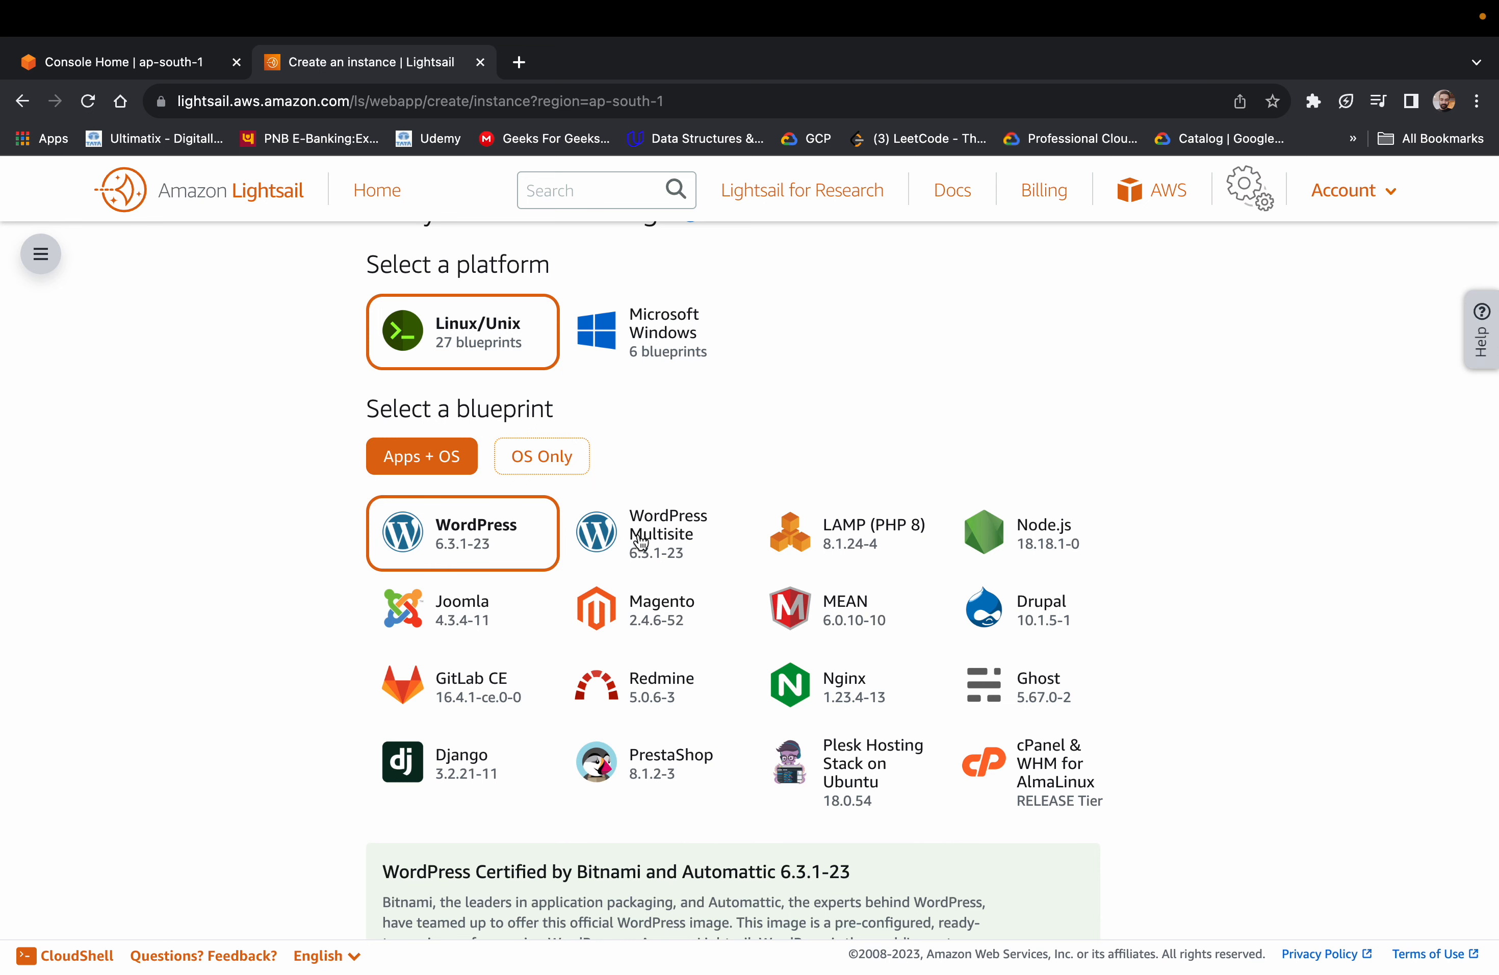
# Select the MEAN 6.0.10-10 blueprint from the Apps + OS images
pyautogui.scroll(-1, 560, 716)
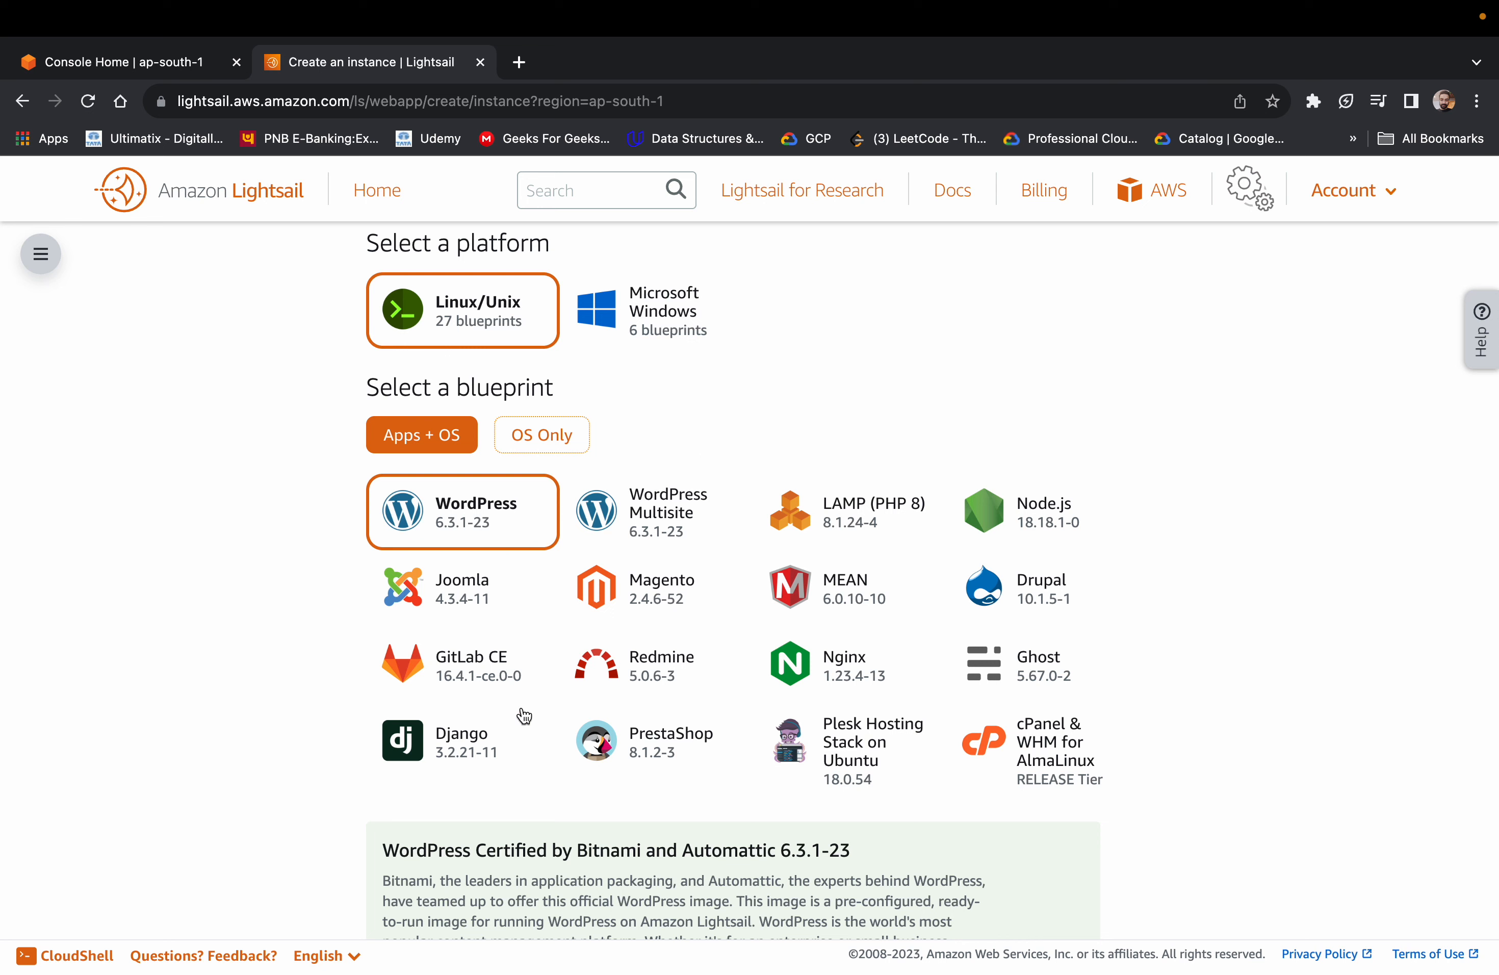
pyautogui.click(848, 588)
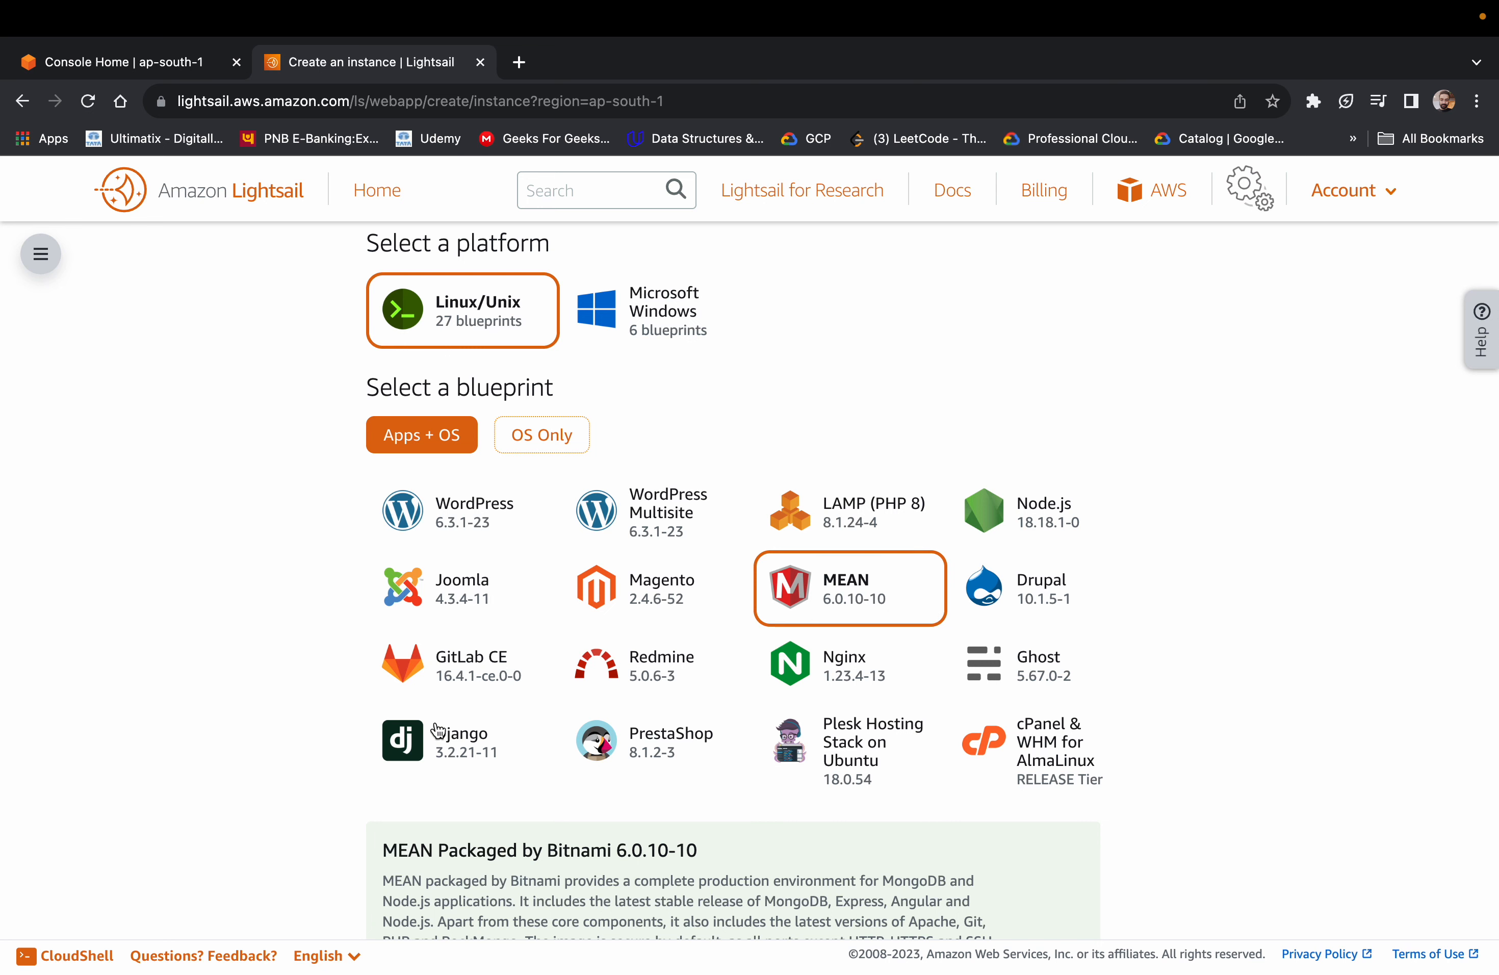
pyautogui.scroll(-1, 1074, 715)
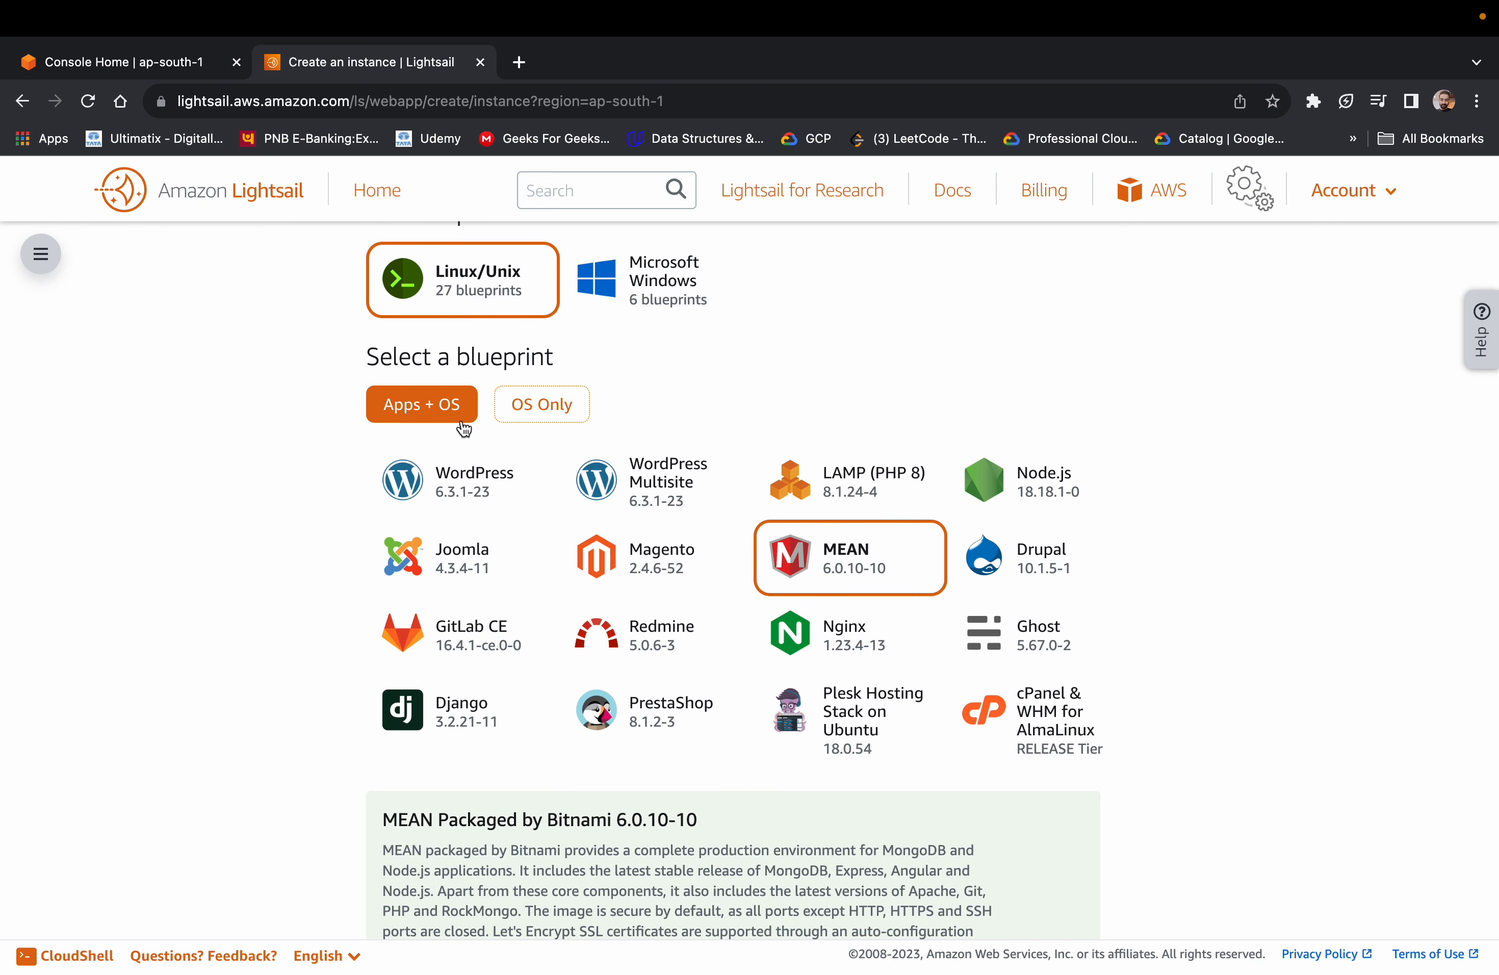
# Choose the CentOS 7 2009-01 blueprint from the OS Only images for the instance
pyautogui.click(550, 406)
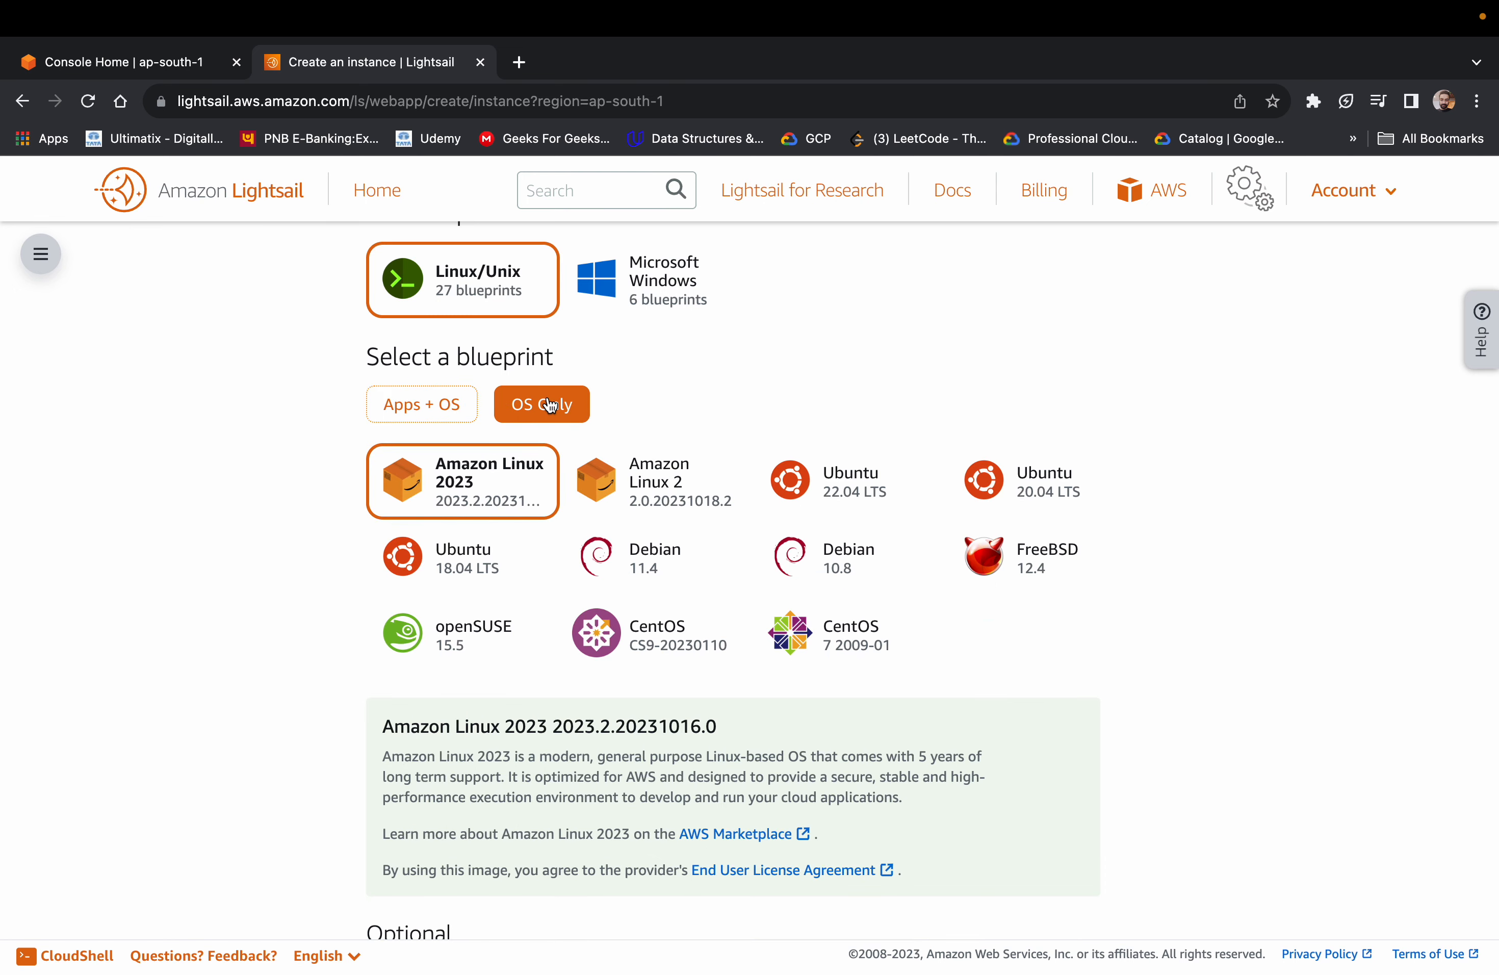
pyautogui.tripleClick(849, 655)
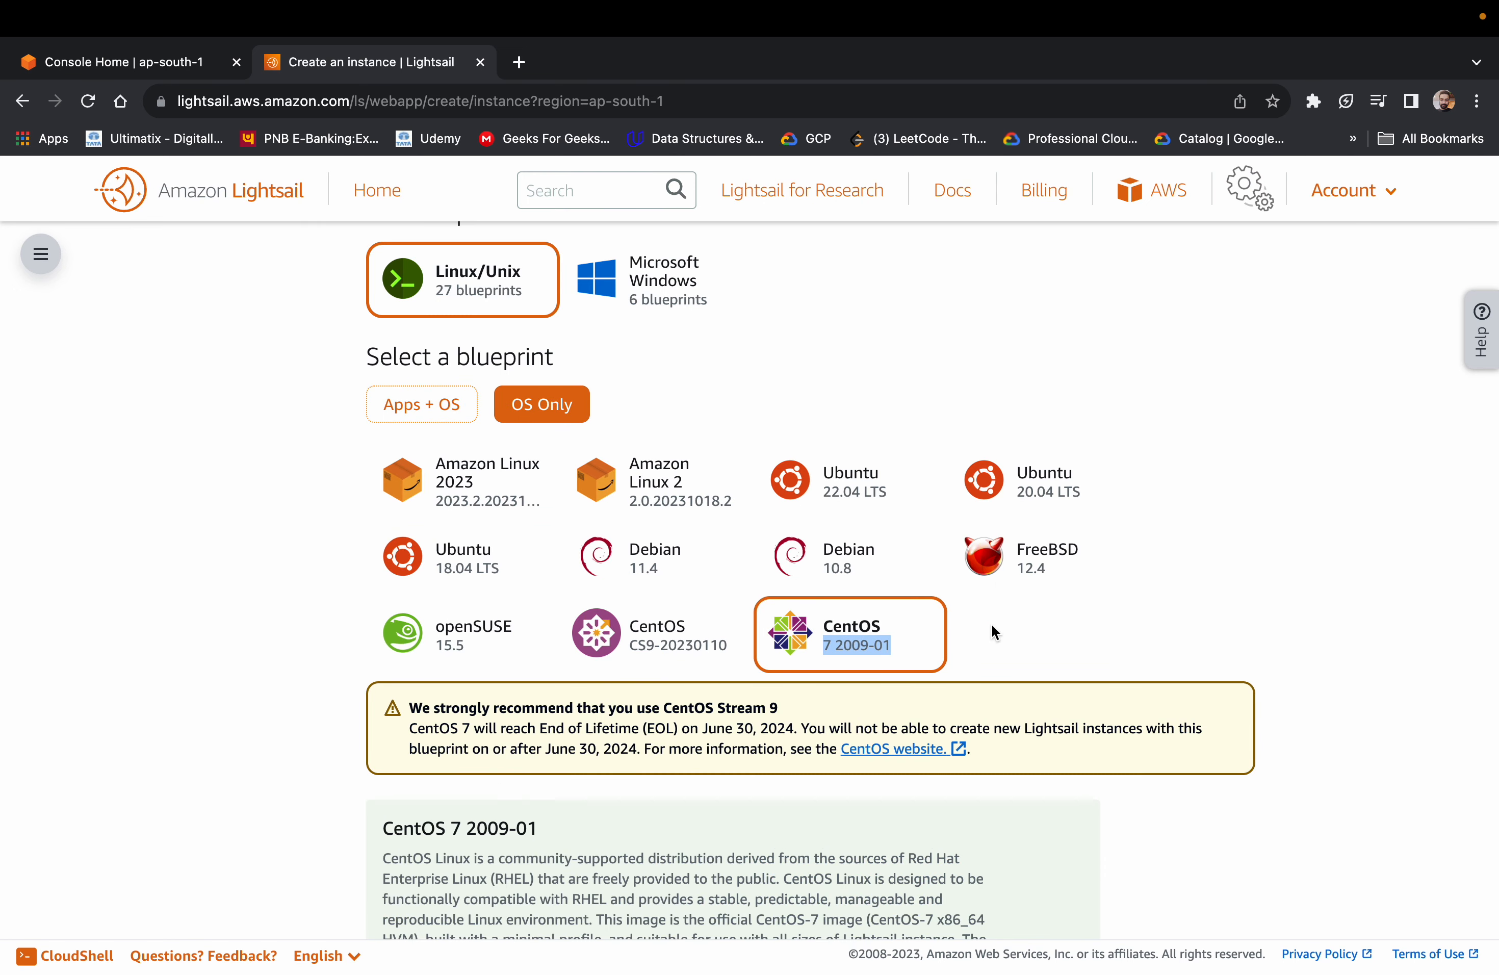
pyautogui.click(1016, 624)
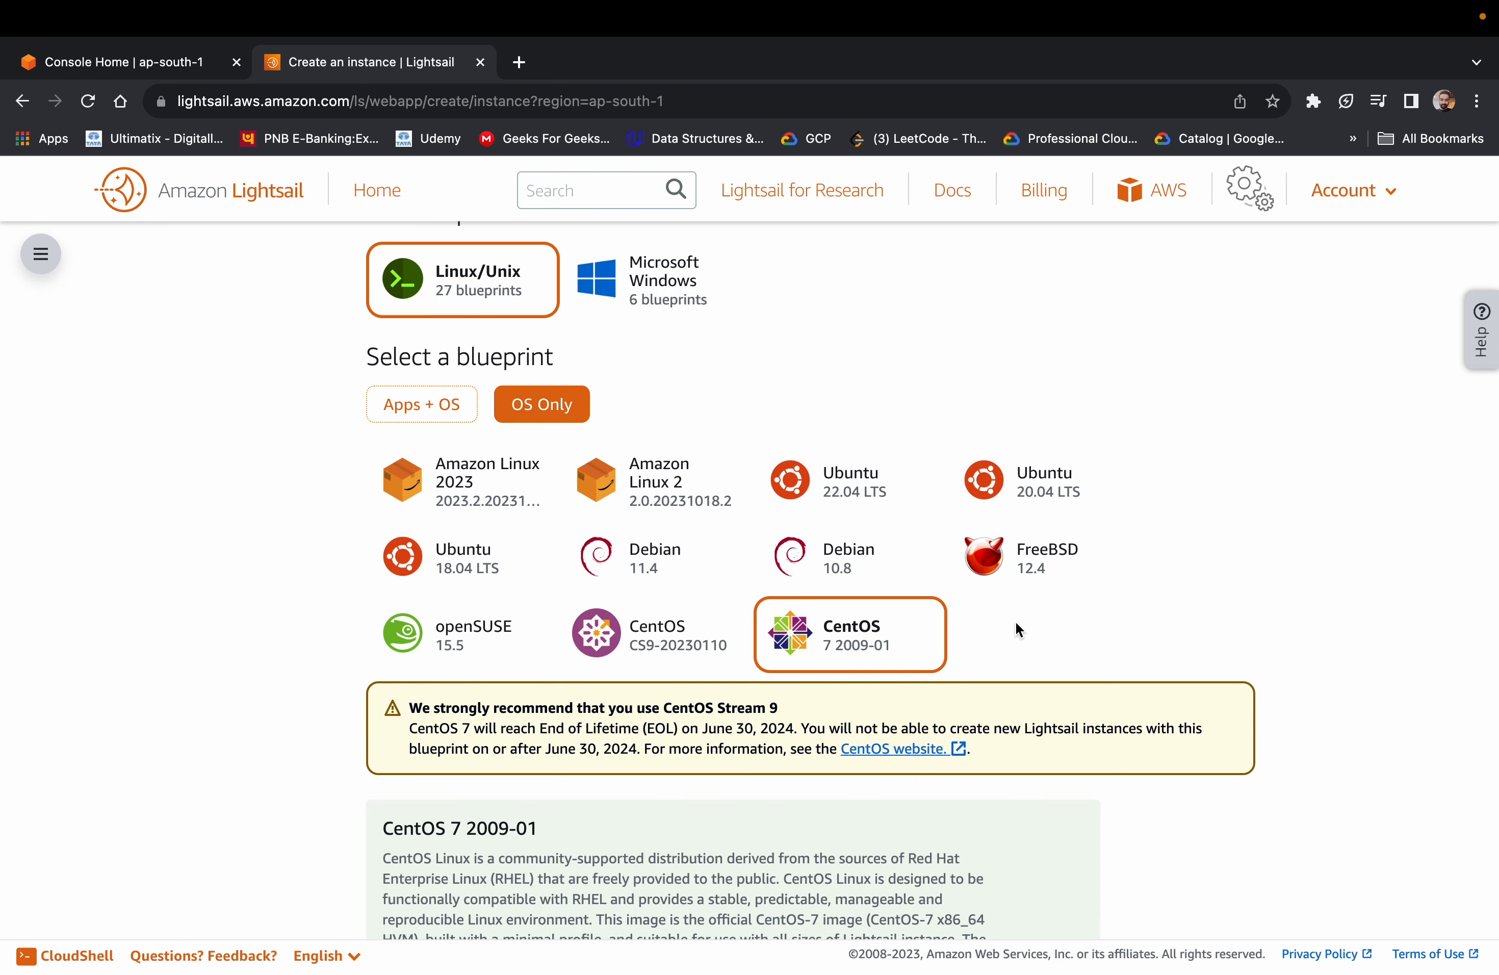
# Examine the optional launch settings, the monthly instance plans with their specifications, and the instance naming and tagging options
pyautogui.scroll(-6, 1016, 621)
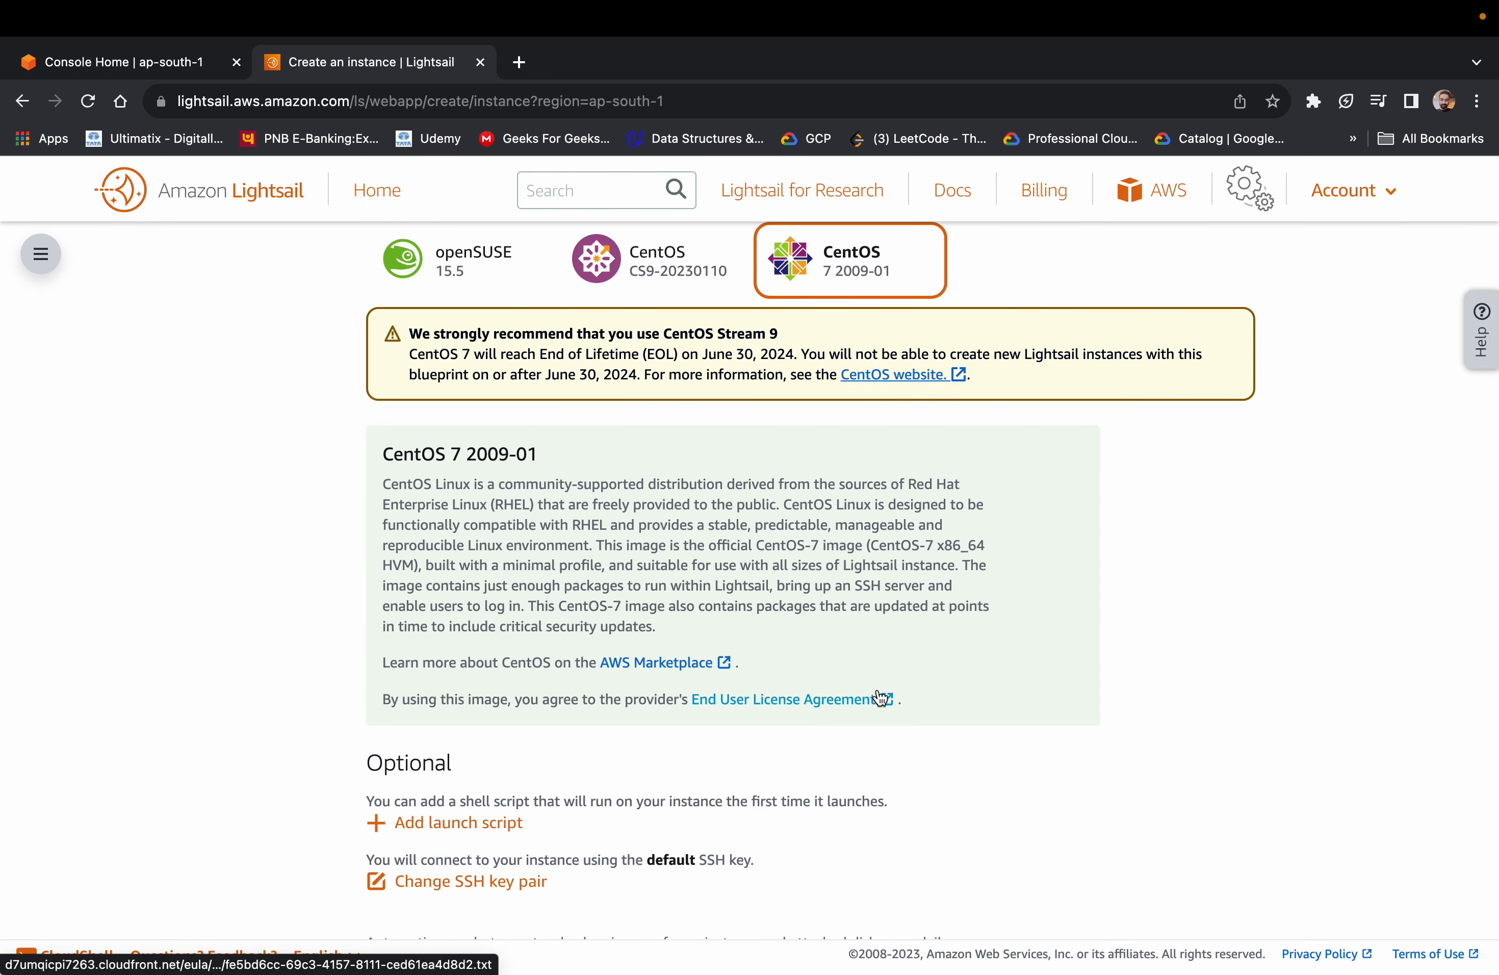
pyautogui.scroll(-3, 880, 696)
pyautogui.scroll(-3, 488, 706)
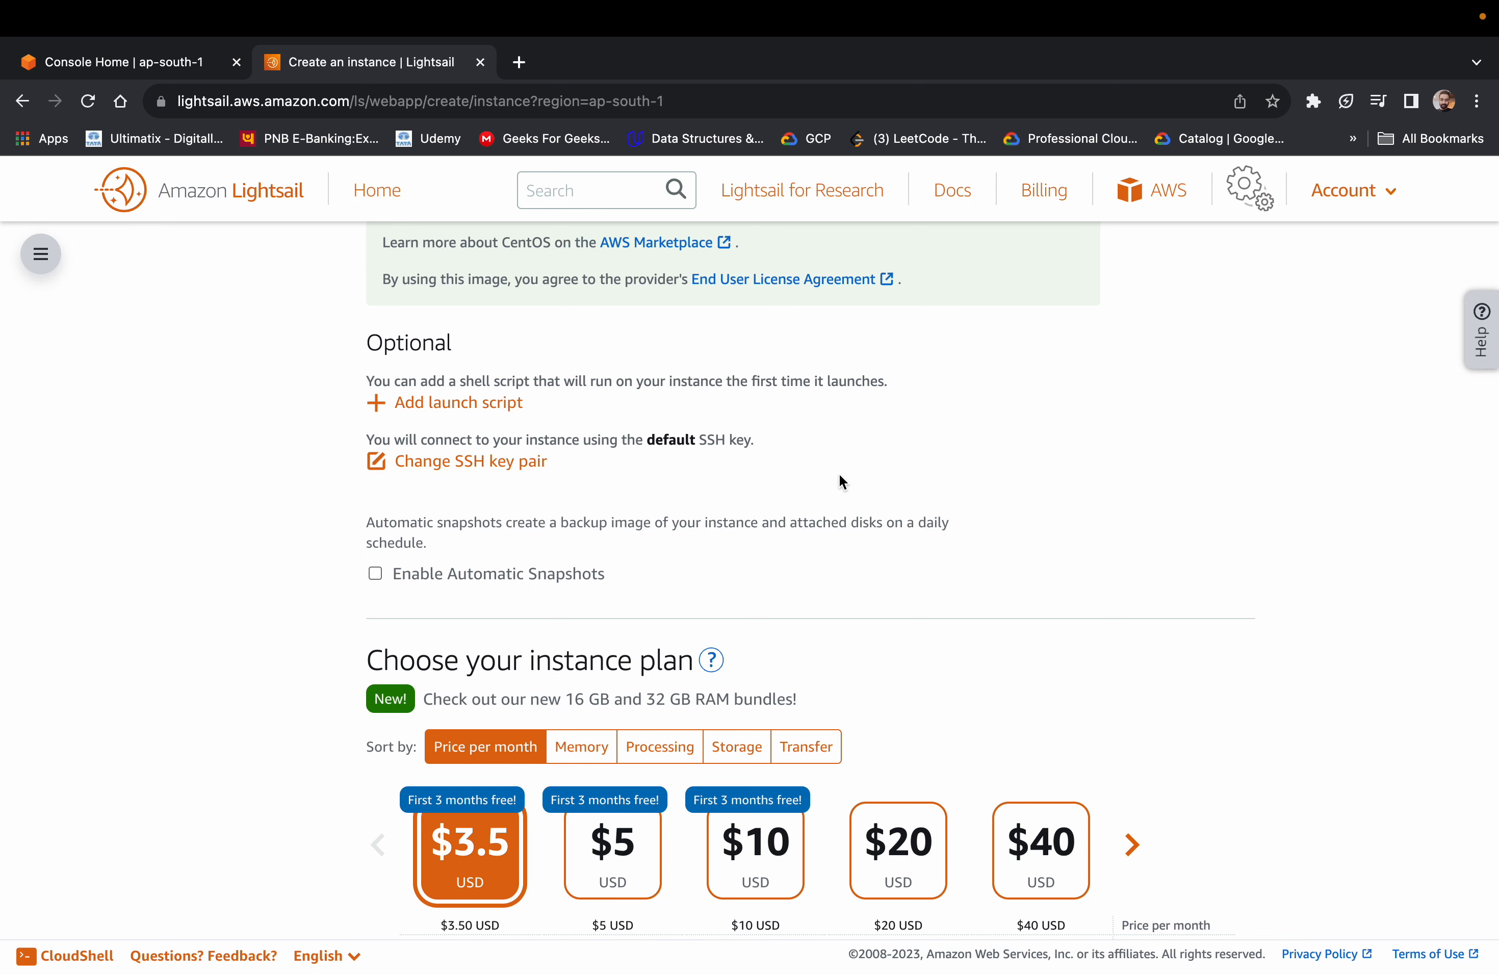
pyautogui.scroll(-3, 531, 496)
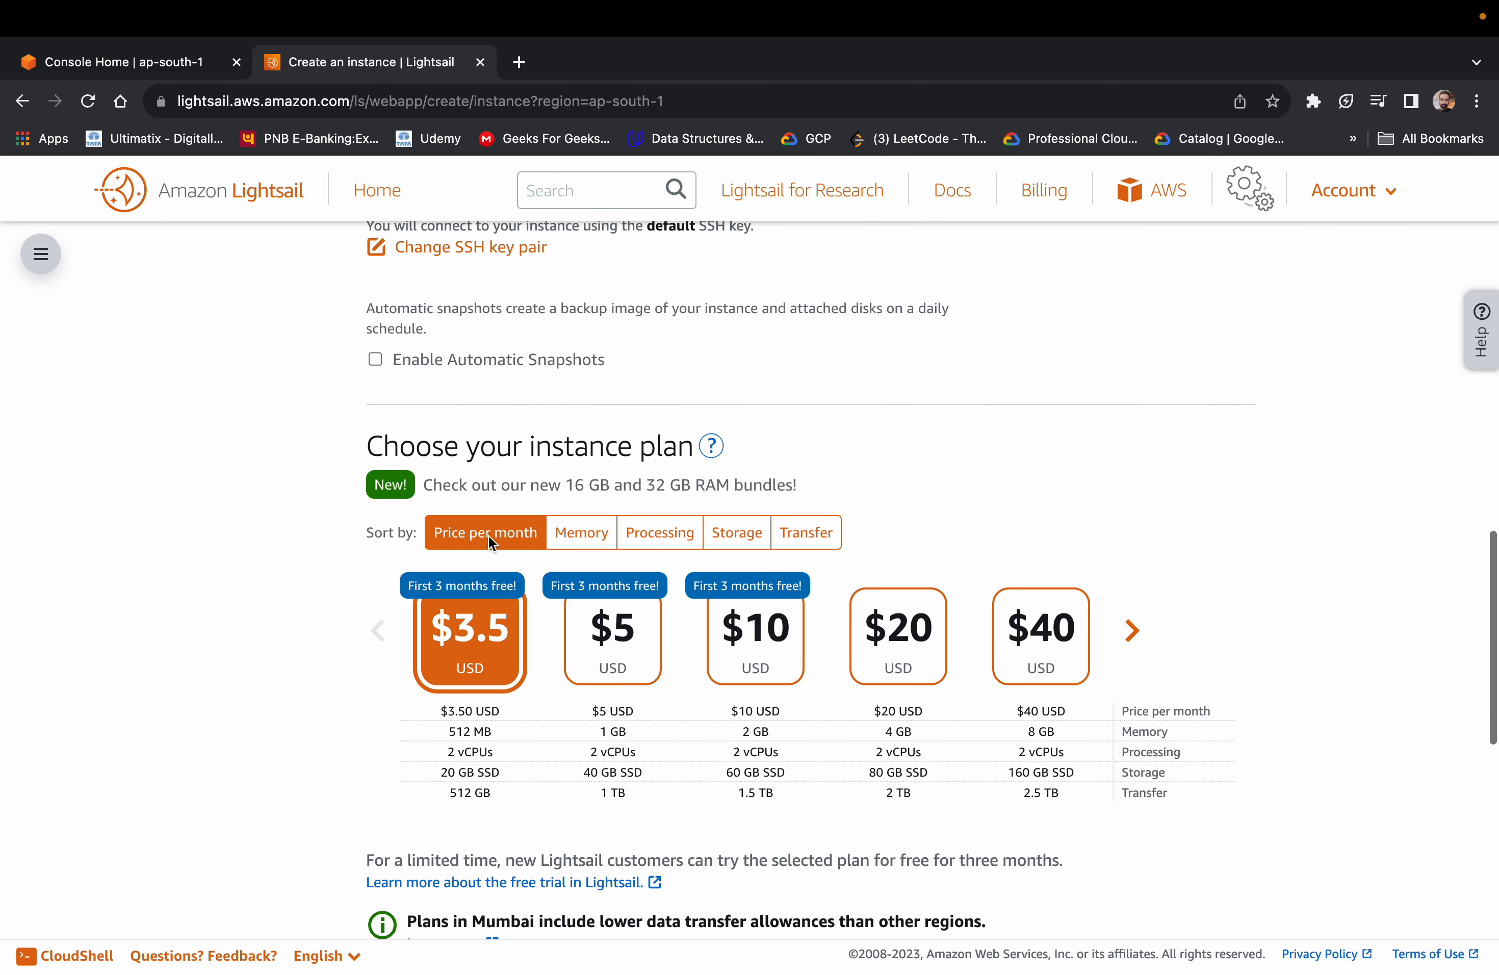
pyautogui.scroll(-5, 251, 849)
pyautogui.scroll(2, 443, 406)
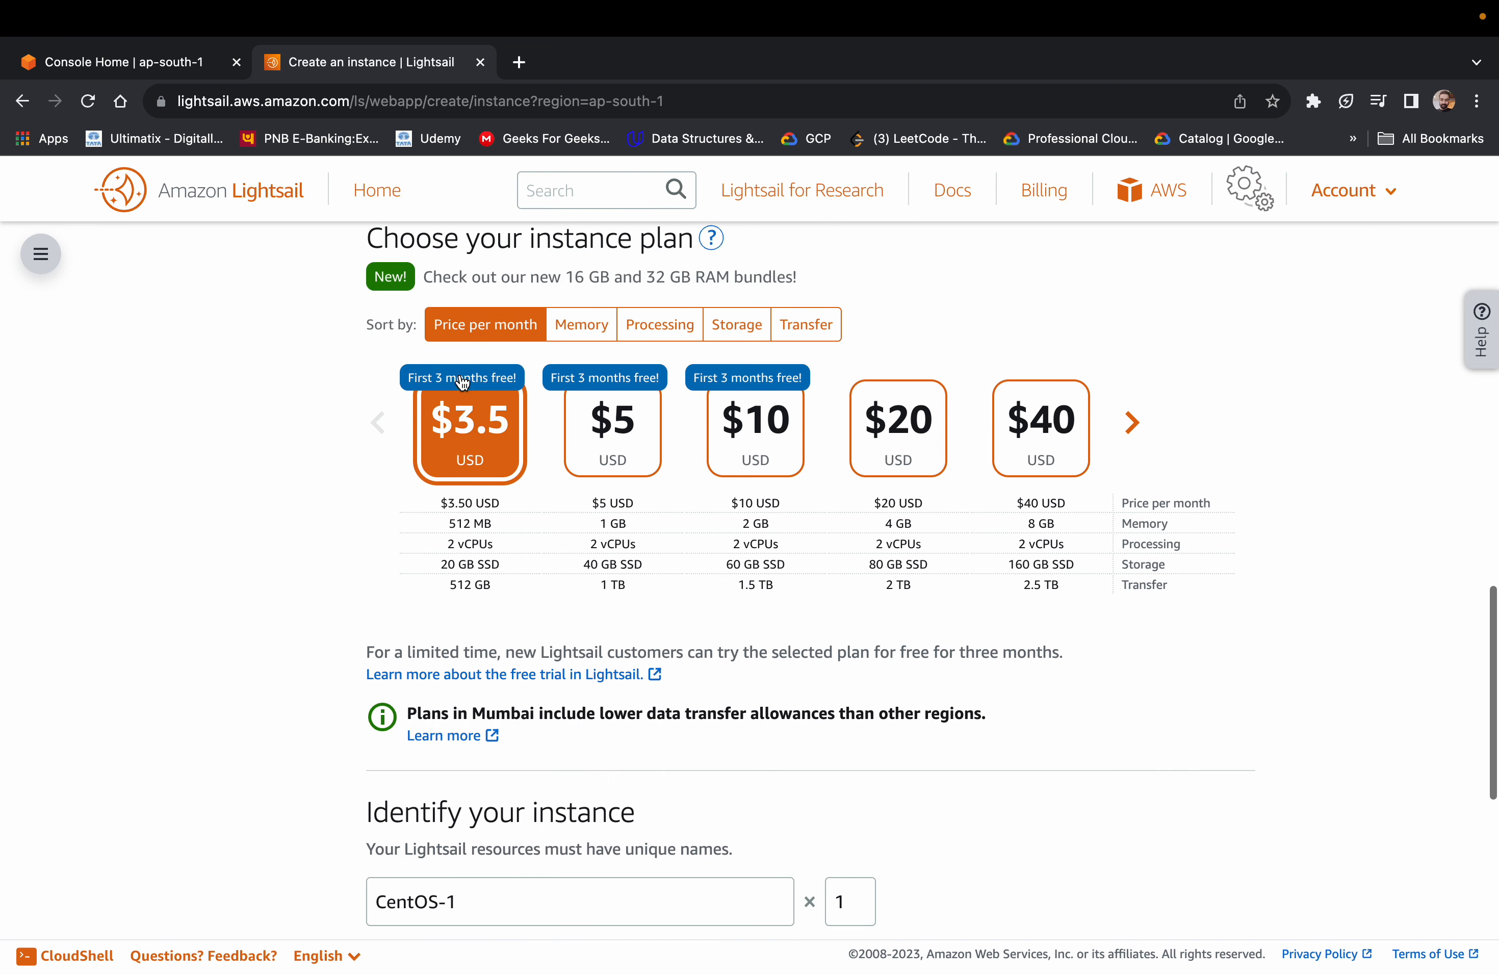
pyautogui.scroll(2, 462, 382)
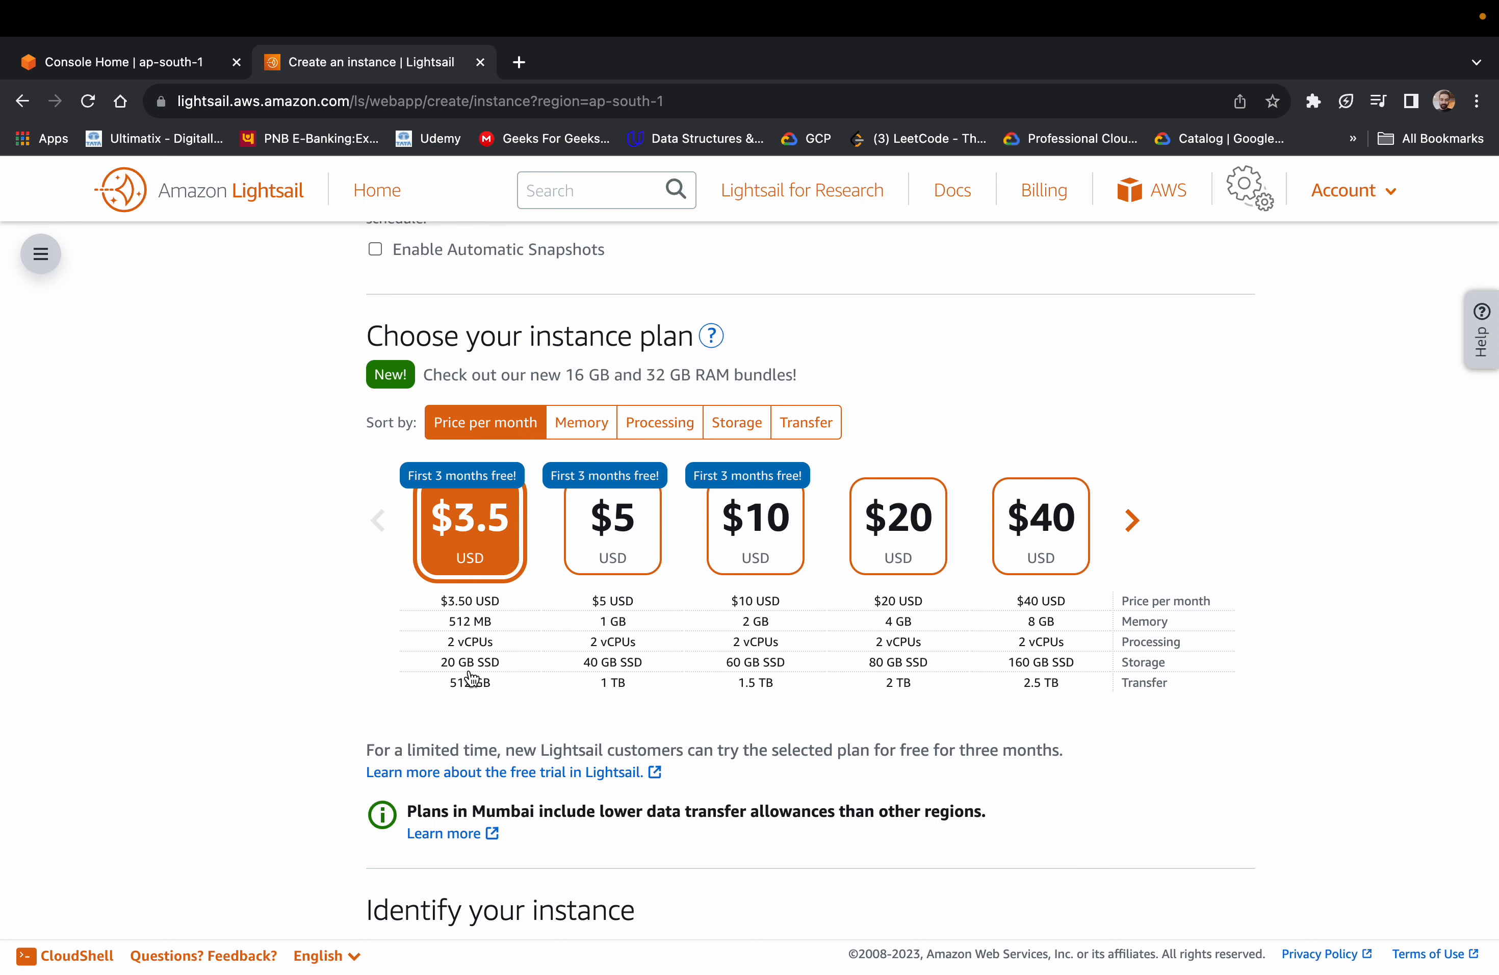
pyautogui.scroll(-2, 500, 705)
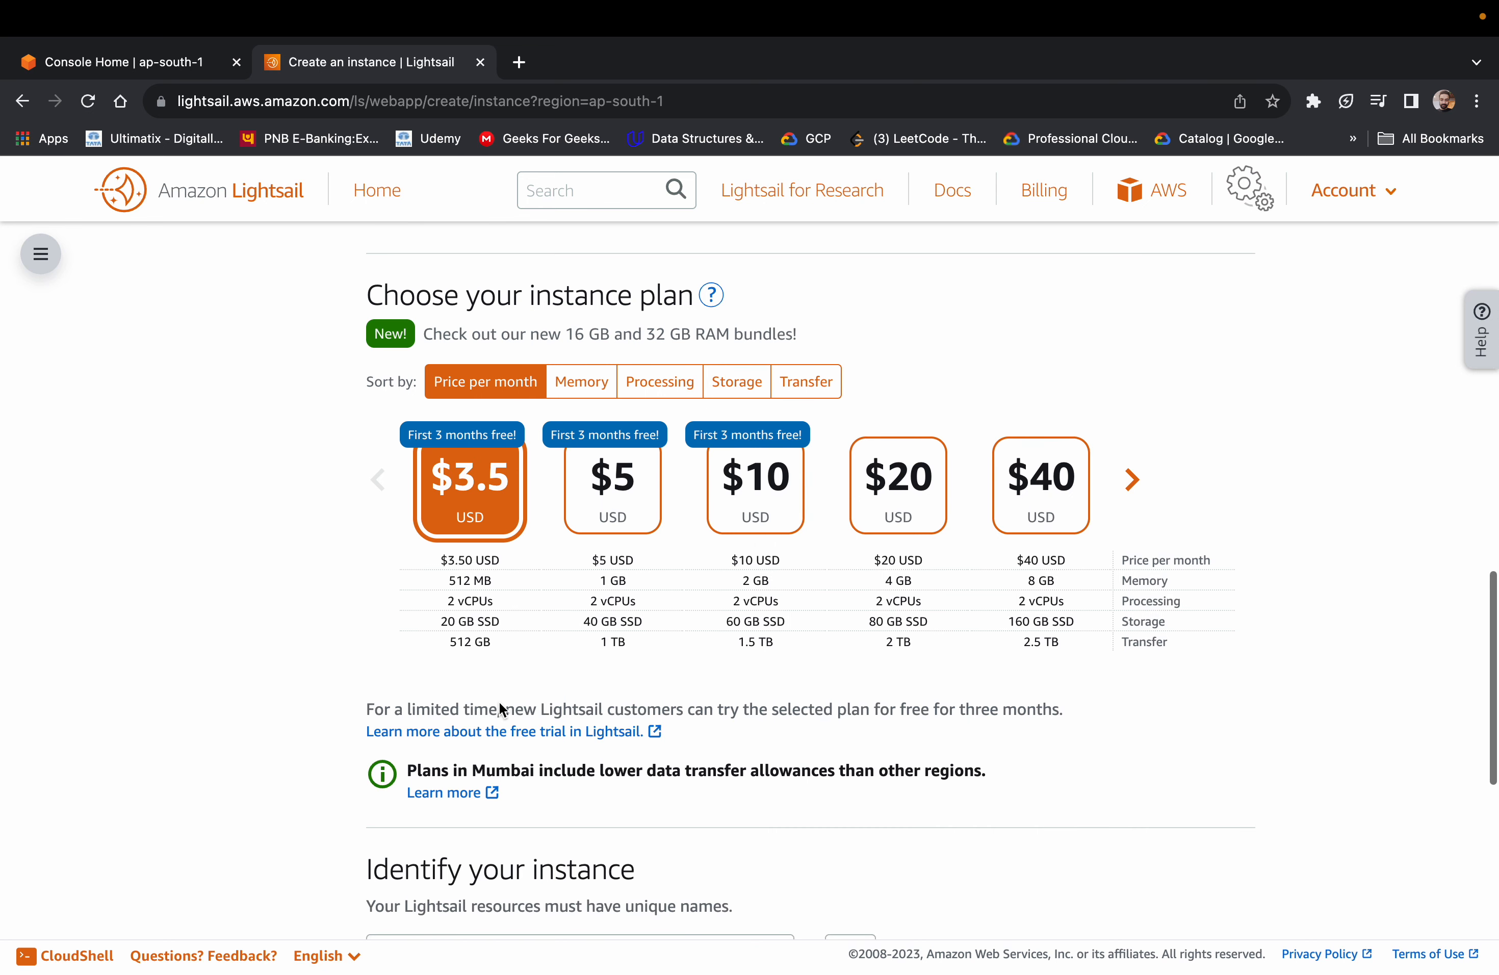
pyautogui.scroll(-7, 513, 566)
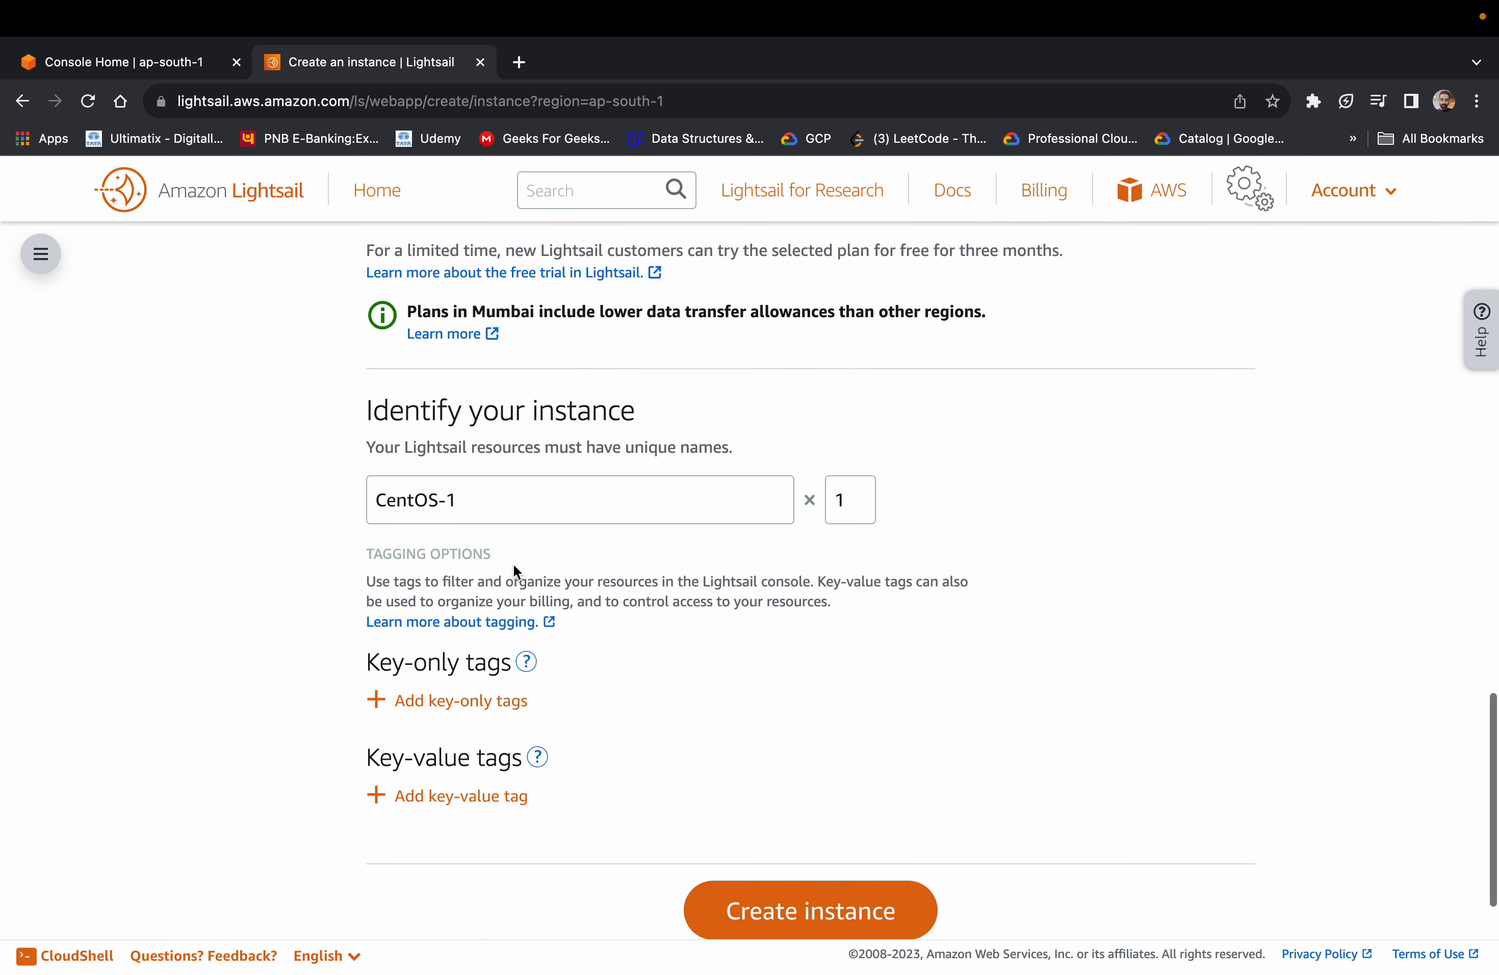
# Name the instance Test_instance
pyautogui.tripleClick(591, 482)
pyautogui.press('BackSpace')
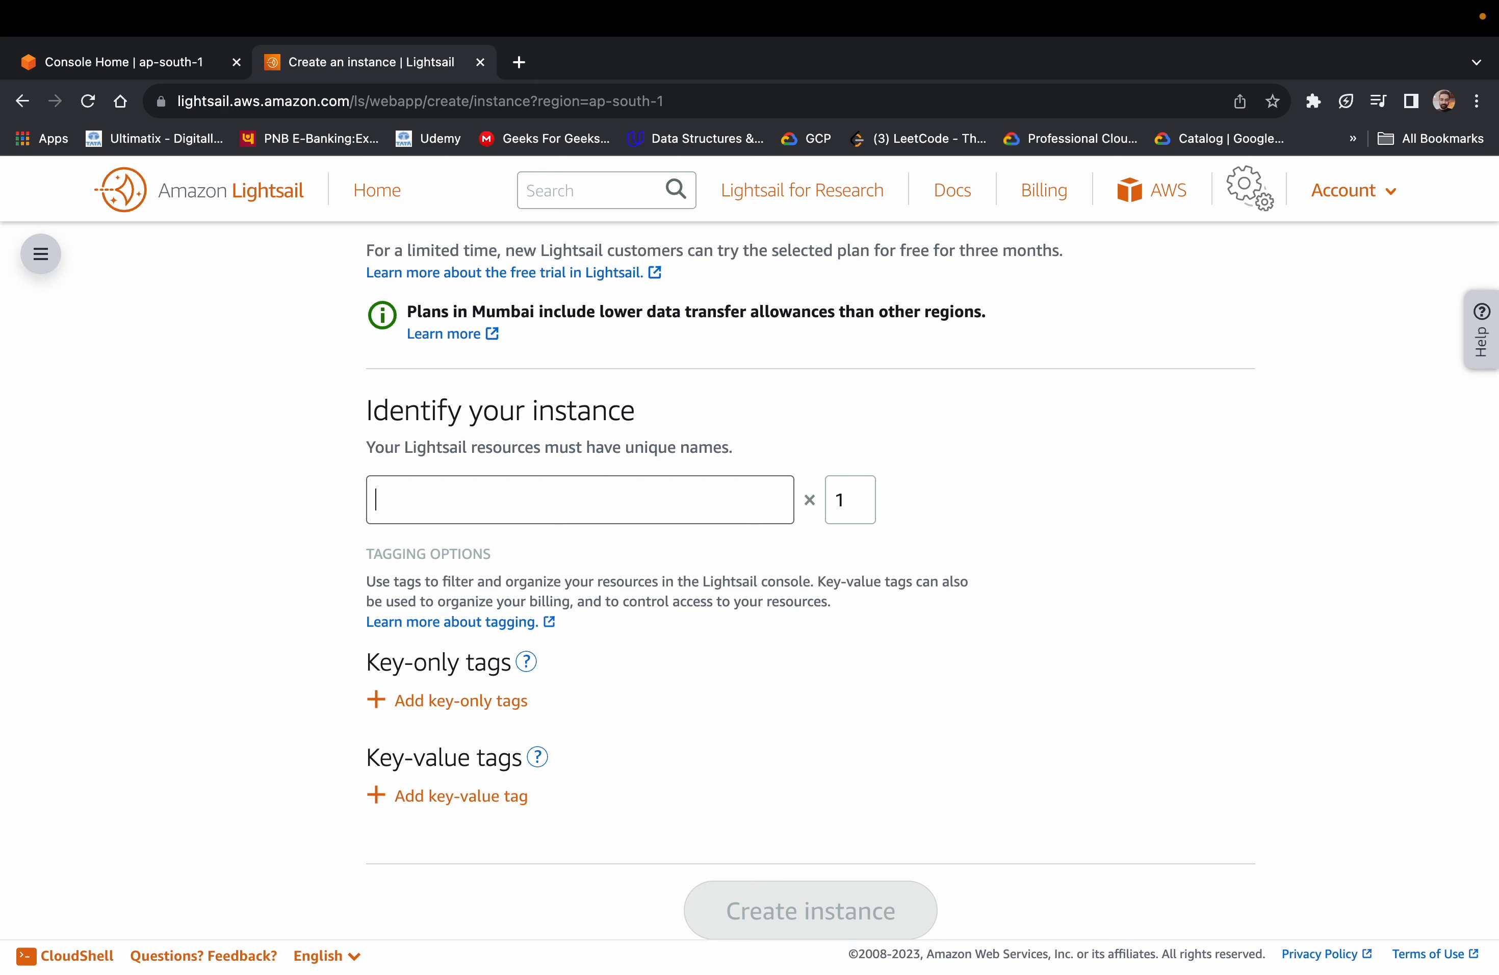
pyautogui.write('Test')
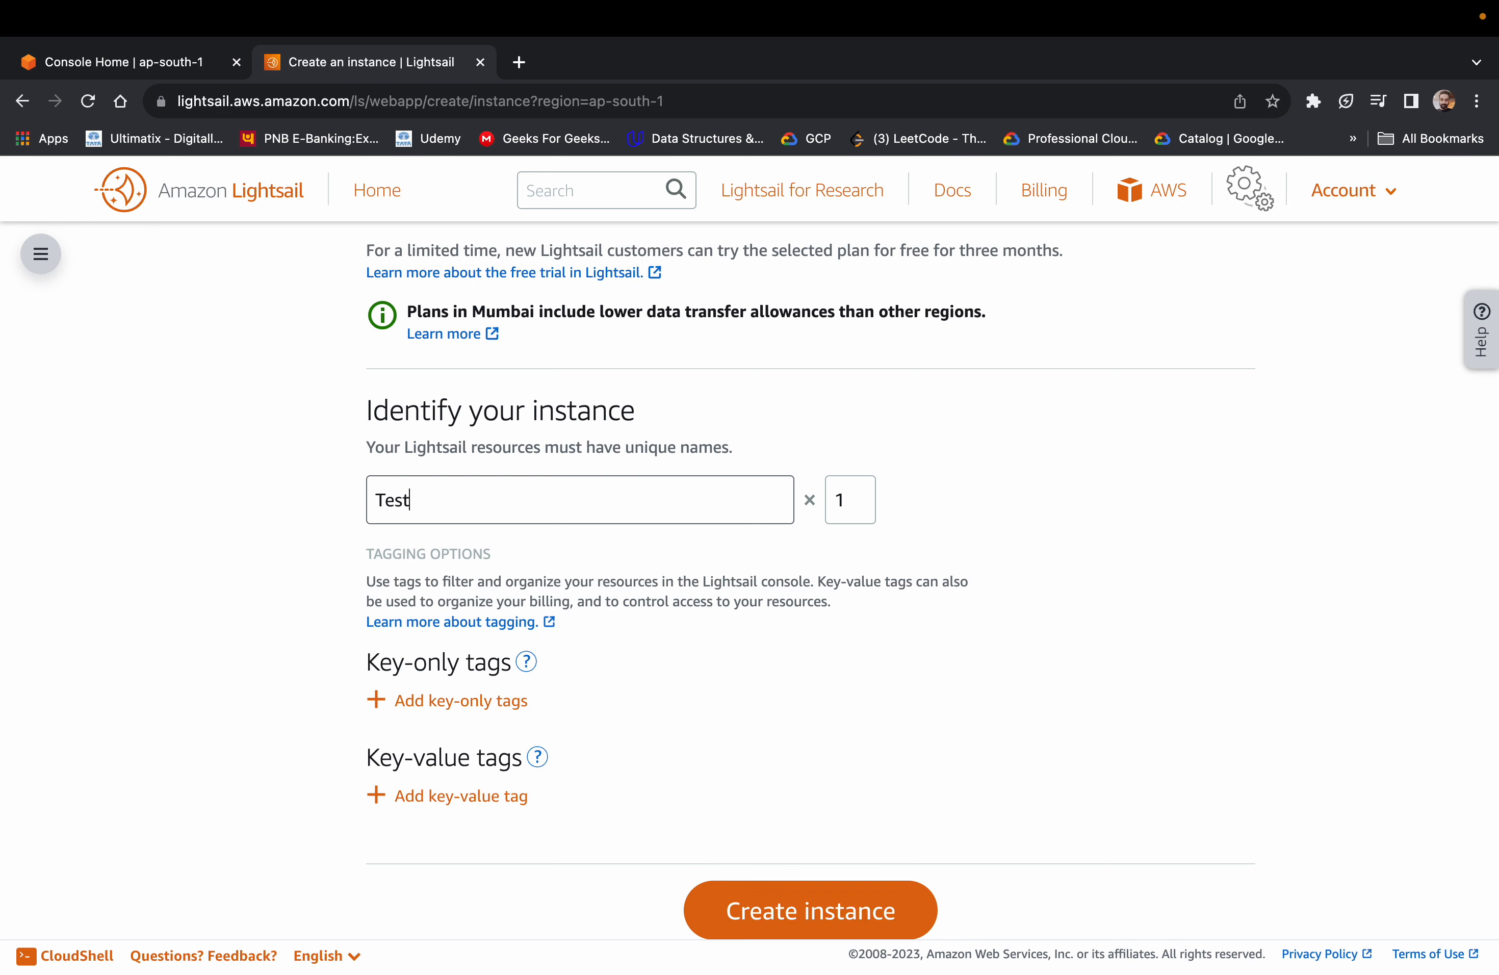
pyautogui.write('_instance')
pyautogui.click(904, 576)
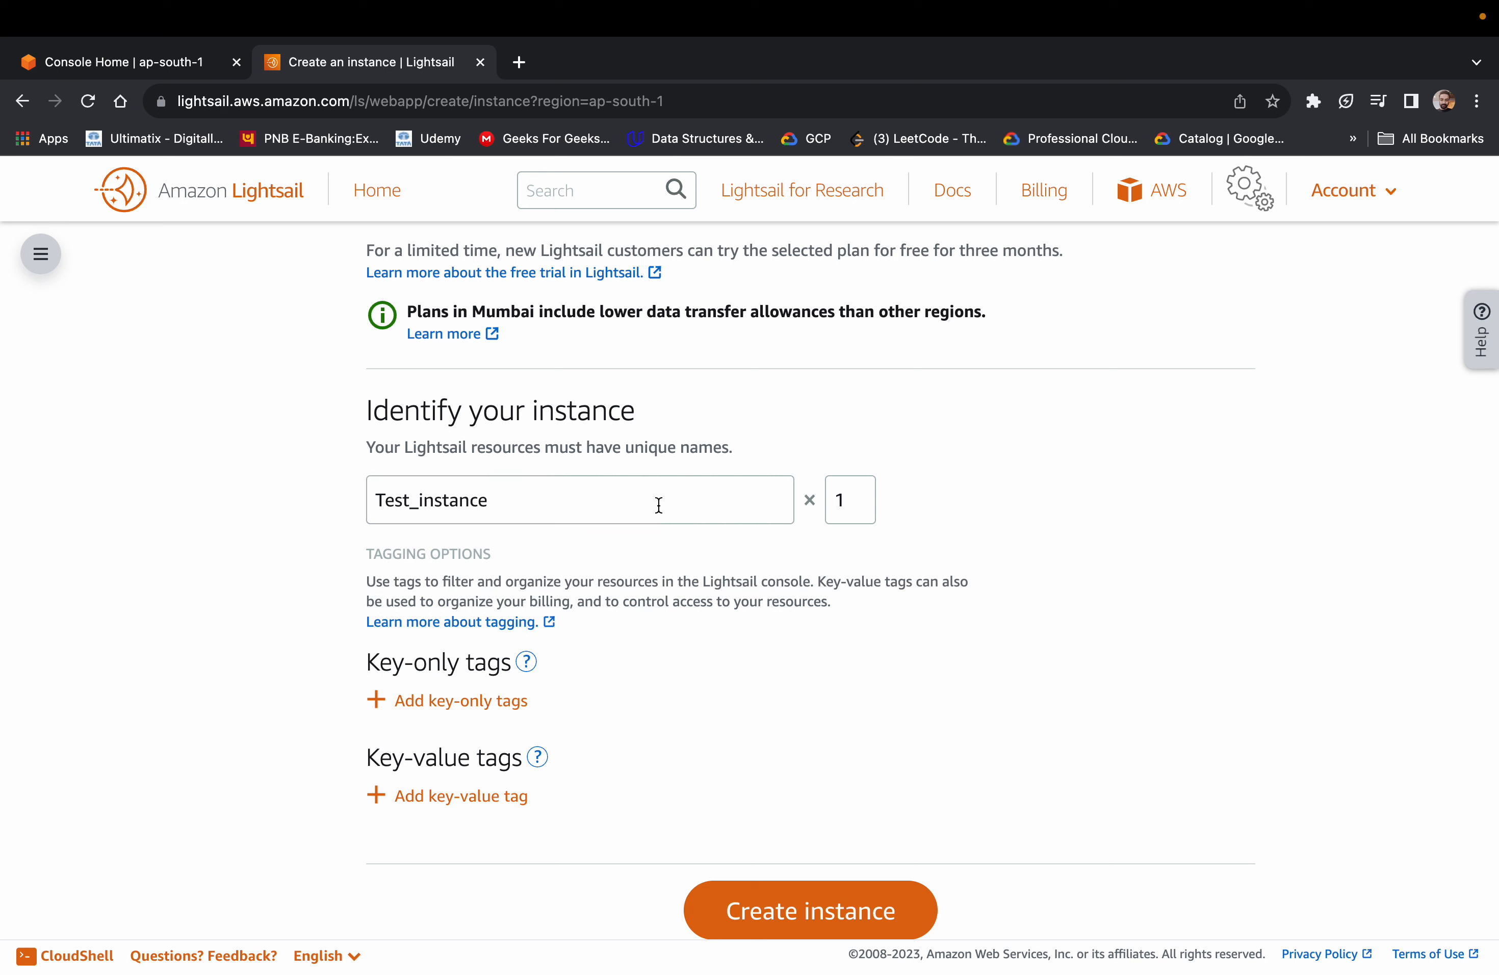
# Create the instance with a quantity of 1
pyautogui.moveTo(870, 505); pyautogui.dragTo(804, 503)
pyautogui.click(910, 512)
pyautogui.click(857, 504)
pyautogui.scroll(-1, 736, 650)
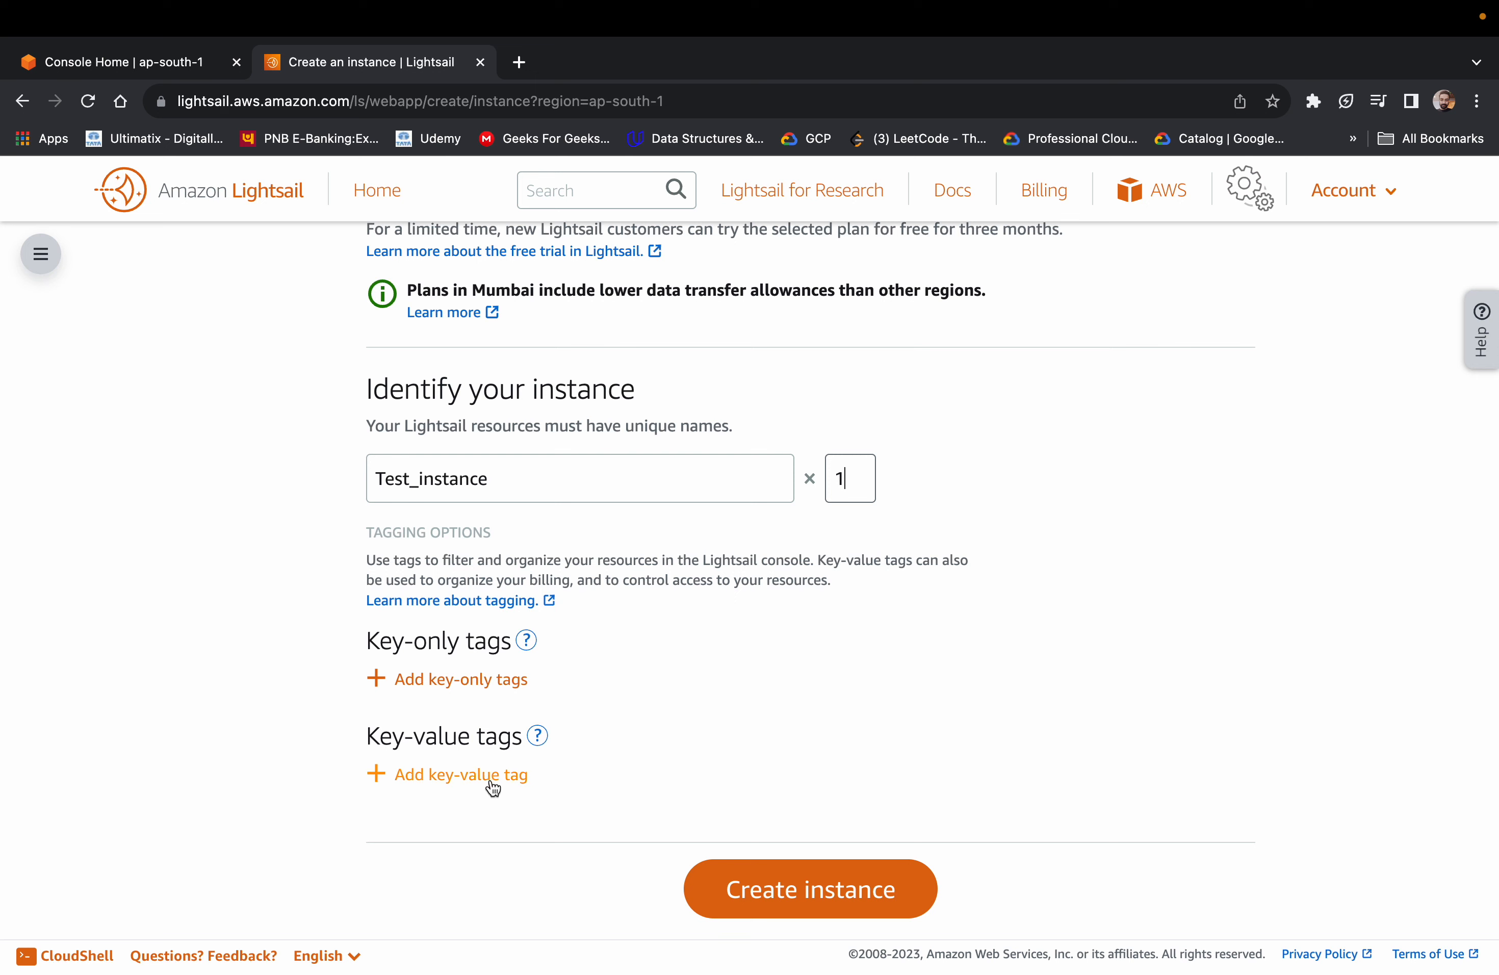
pyautogui.click(788, 890)
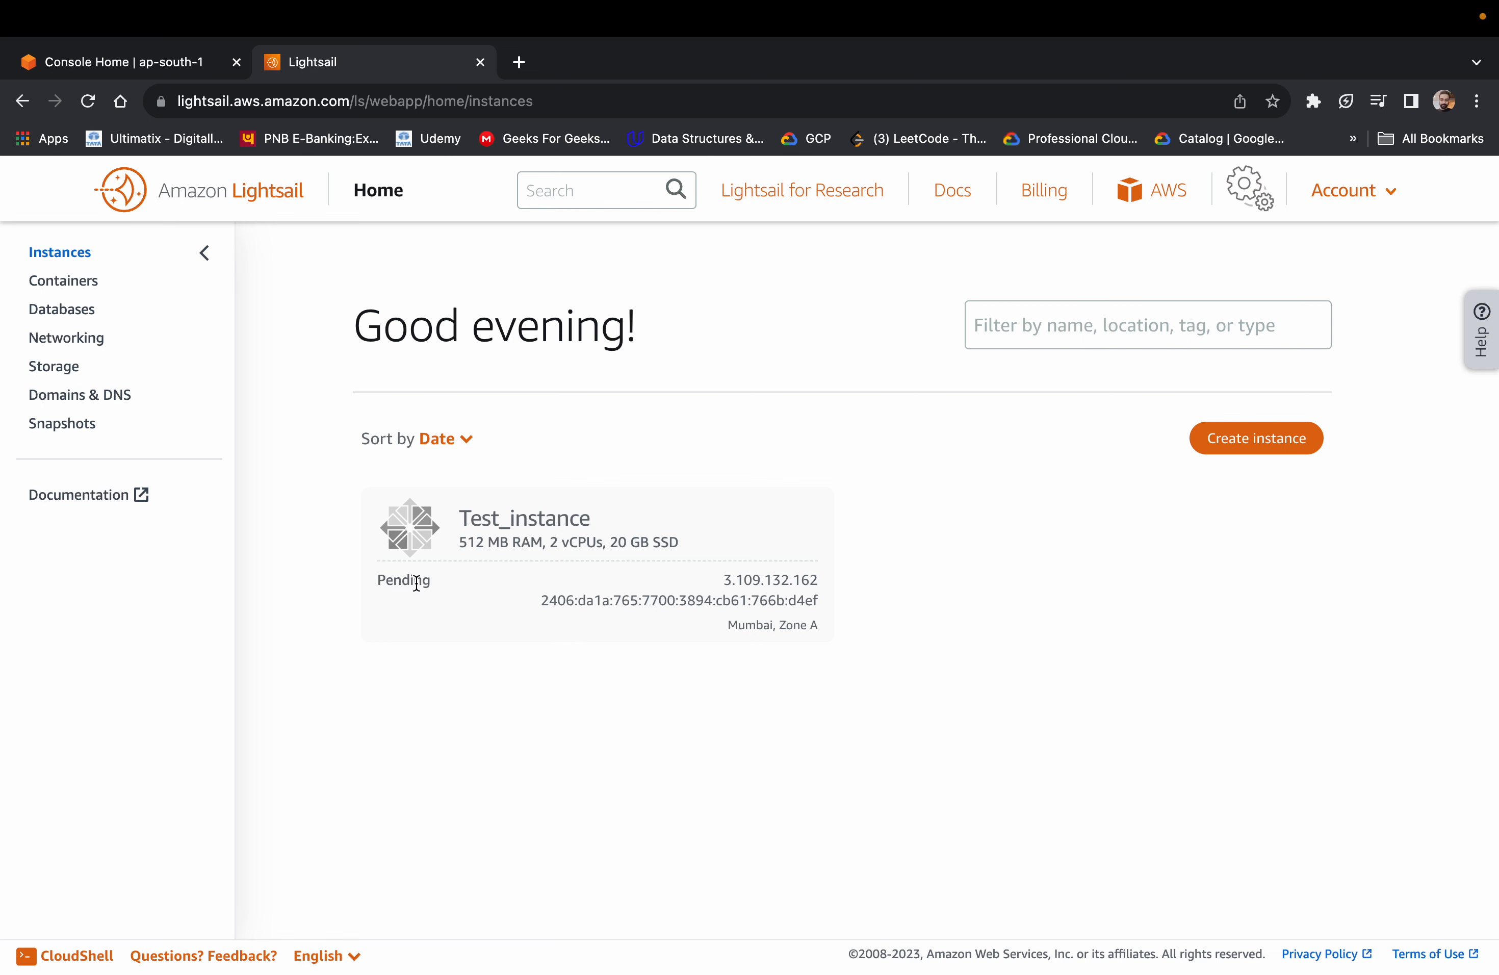
# Check the status of Test_instance on its card in the instances list
pyautogui.moveTo(444, 593); pyautogui.dragTo(353, 592)
pyautogui.click(566, 655)
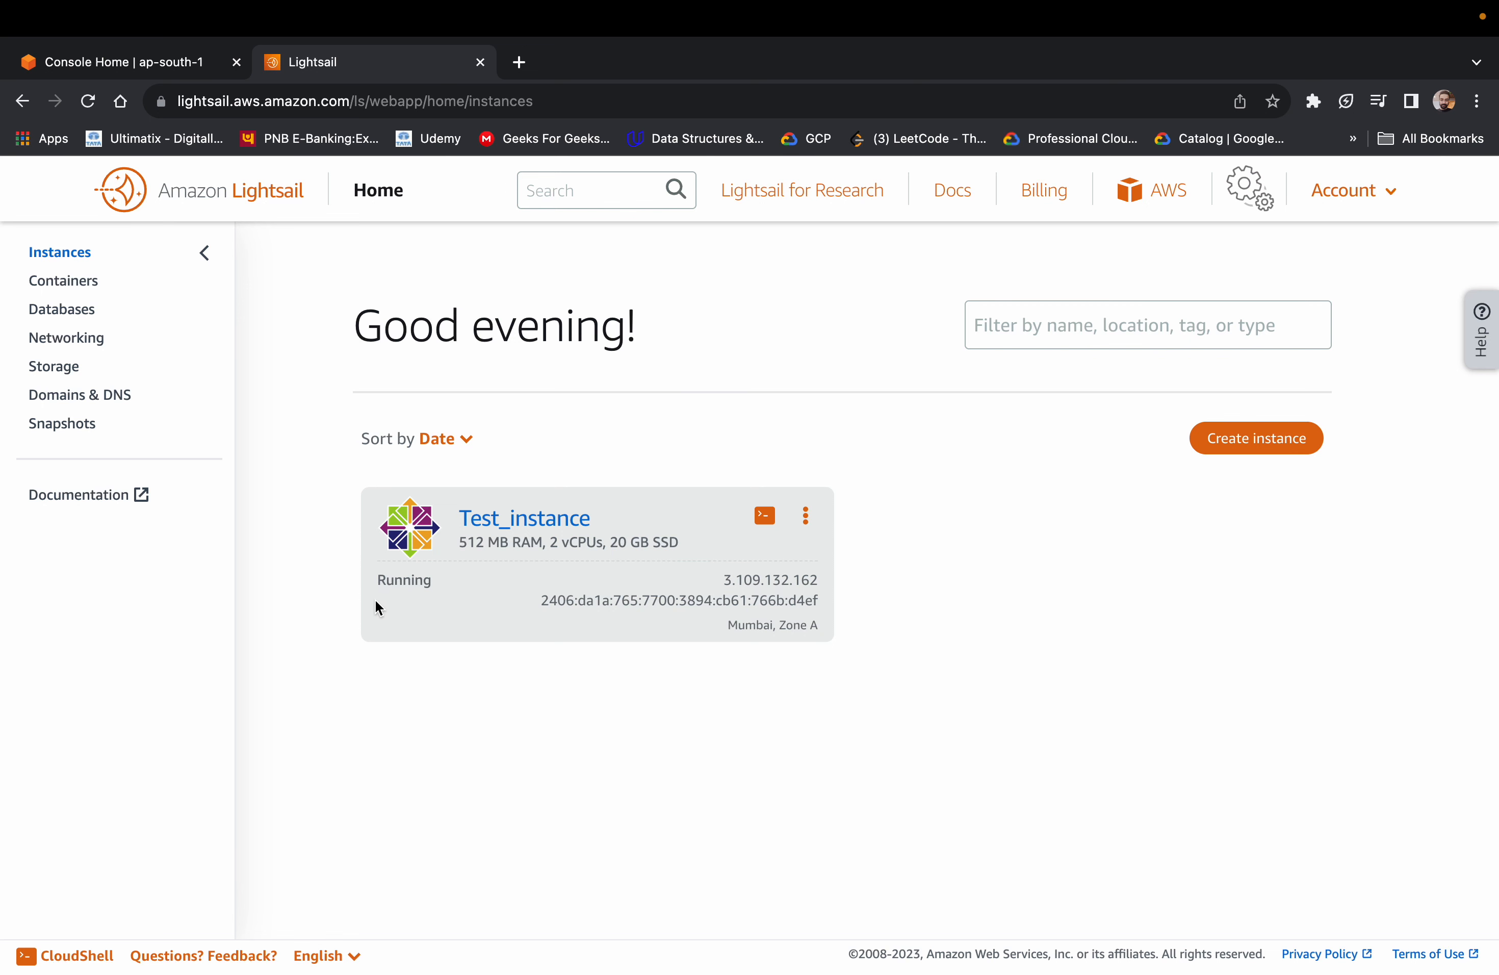
pyautogui.moveTo(445, 585); pyautogui.dragTo(345, 584)
pyautogui.click(465, 576)
pyautogui.doubleClick(403, 577)
pyautogui.click(486, 577)
# View the main AWS Console Home from Lightsail and return to the Lightsail instances page
pyautogui.click(1172, 204)
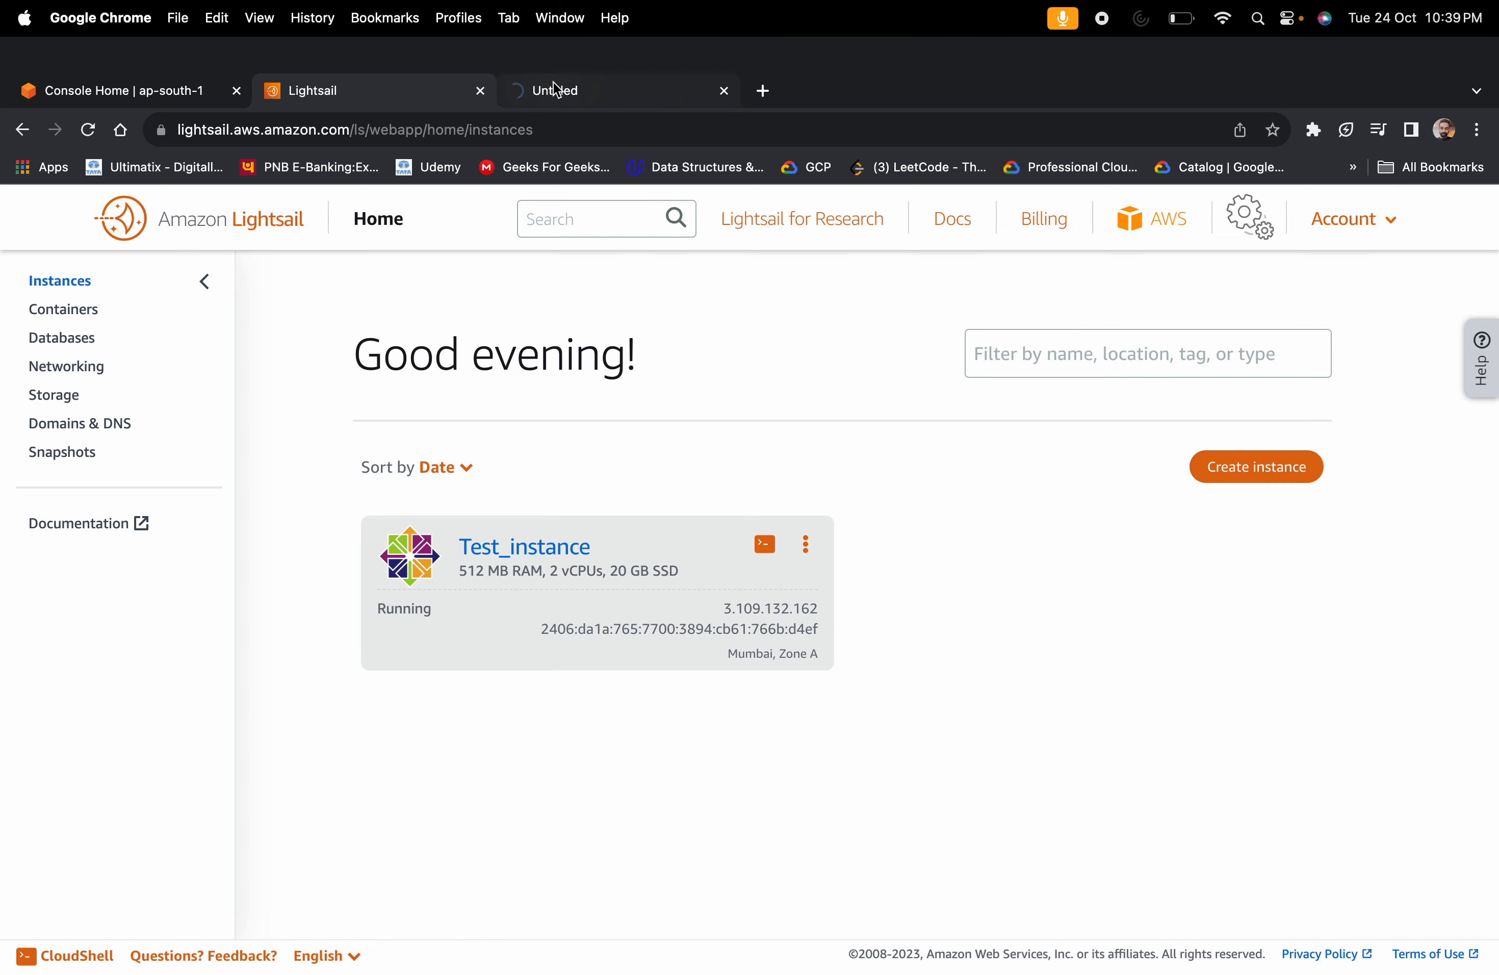
pyautogui.click(553, 81)
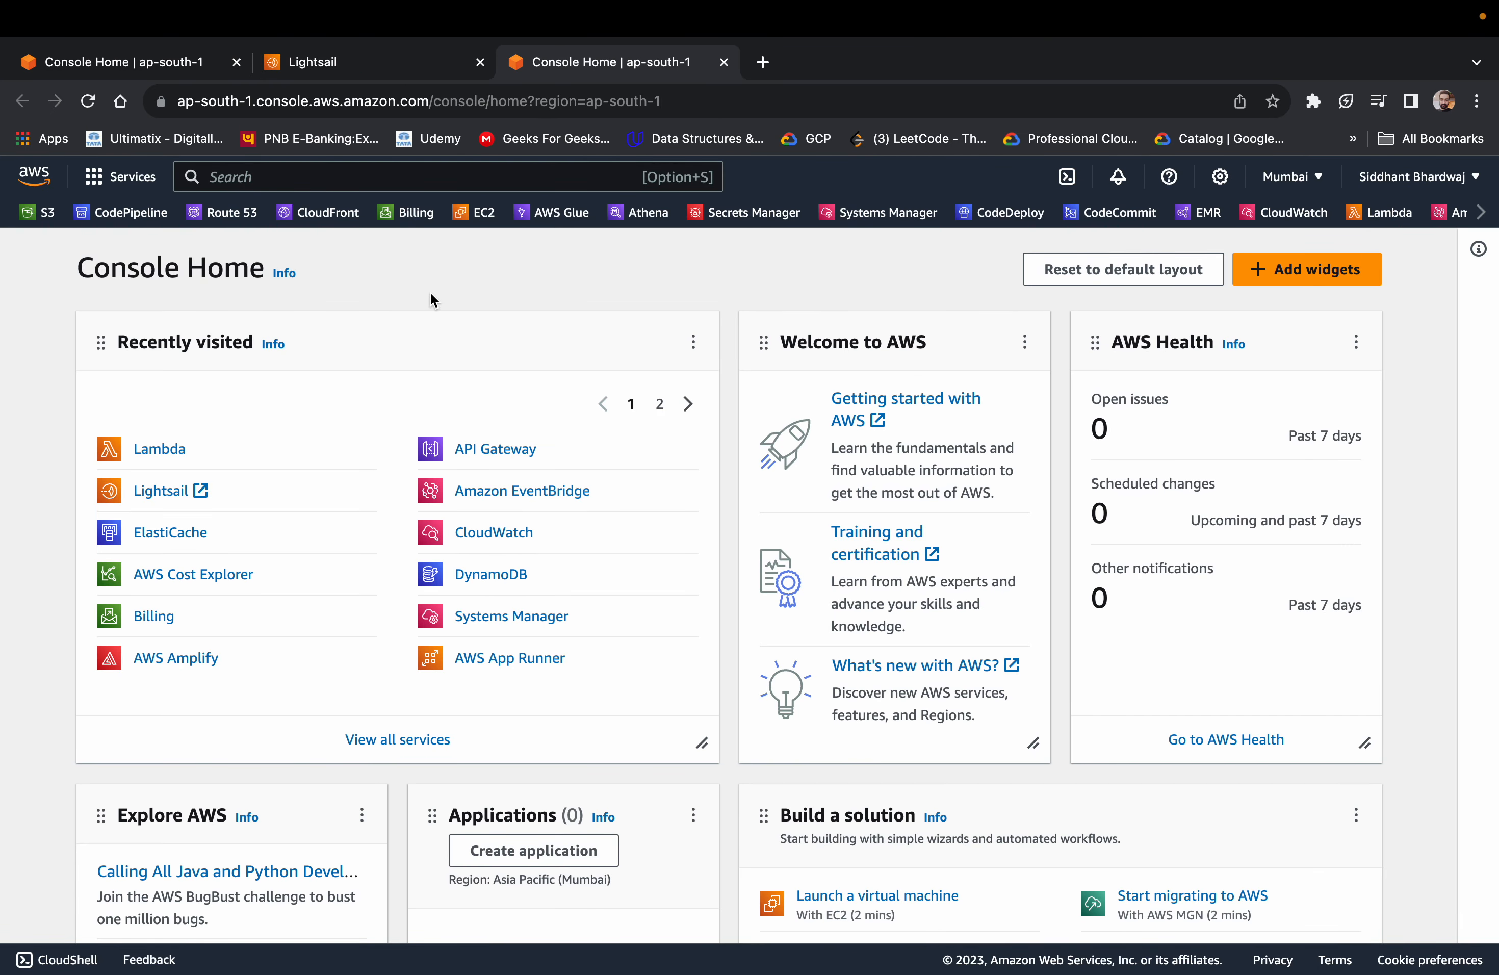
pyautogui.click(351, 73)
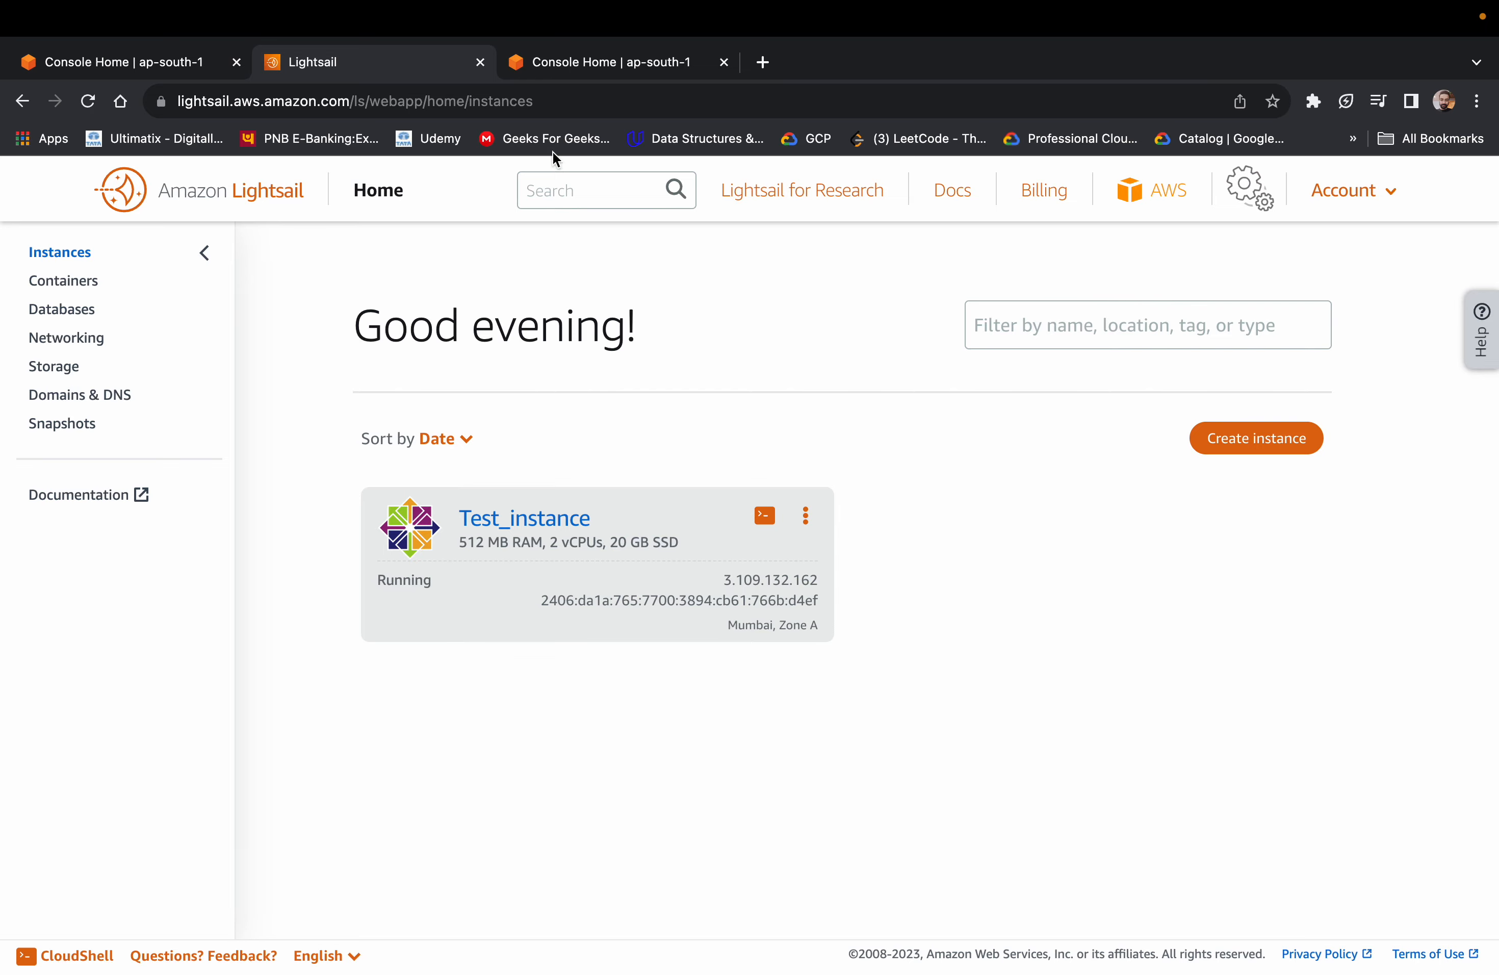
pyautogui.click(635, 67)
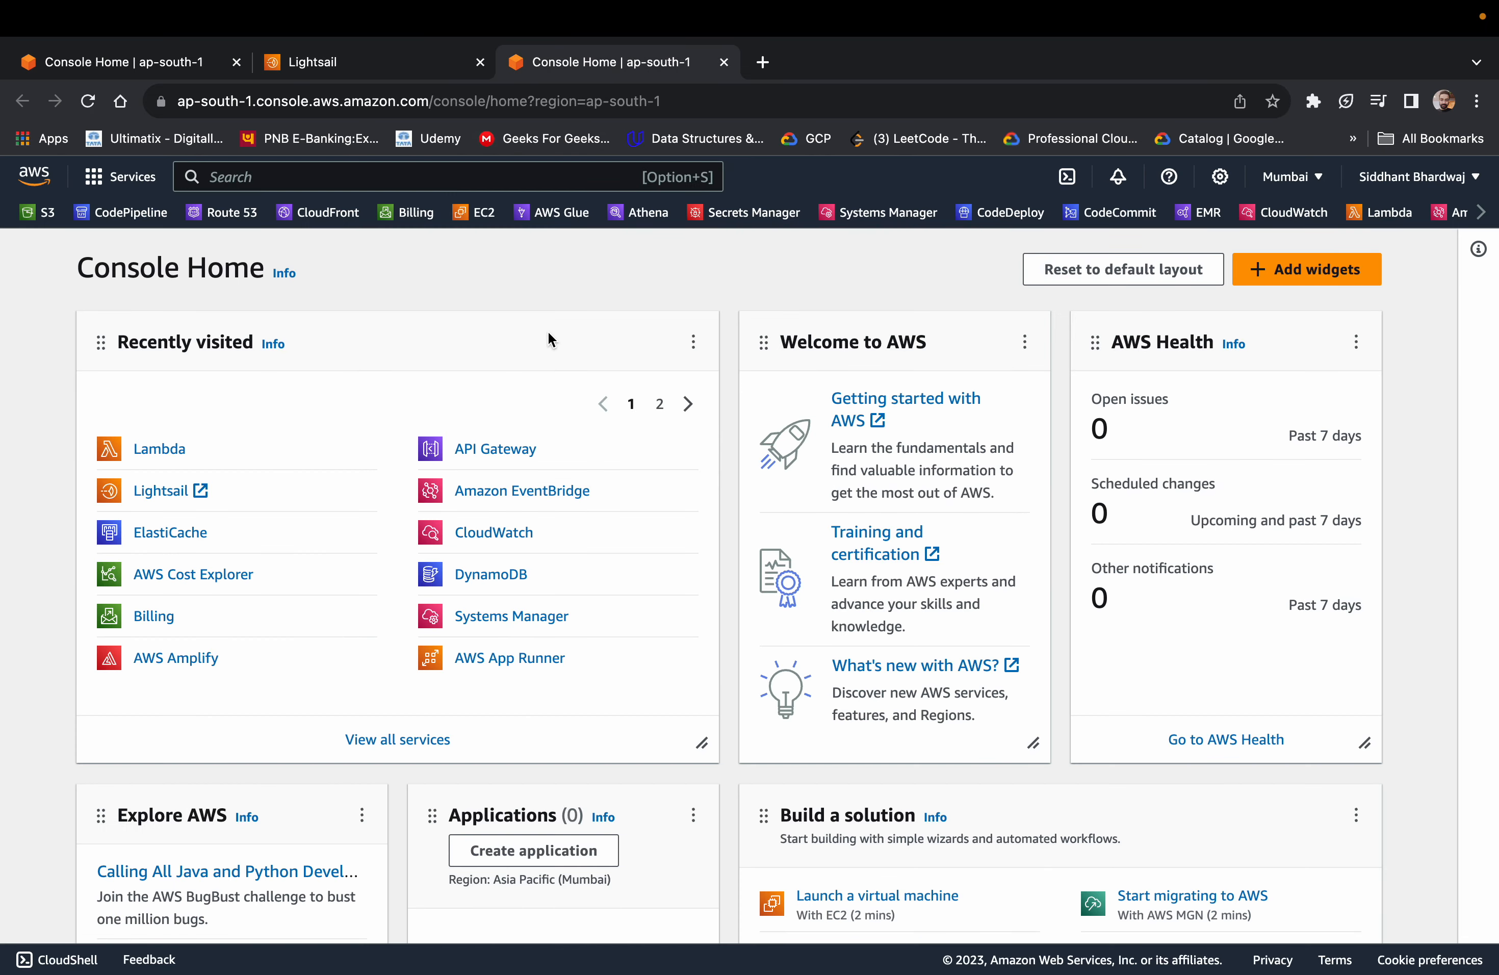
pyautogui.click(314, 71)
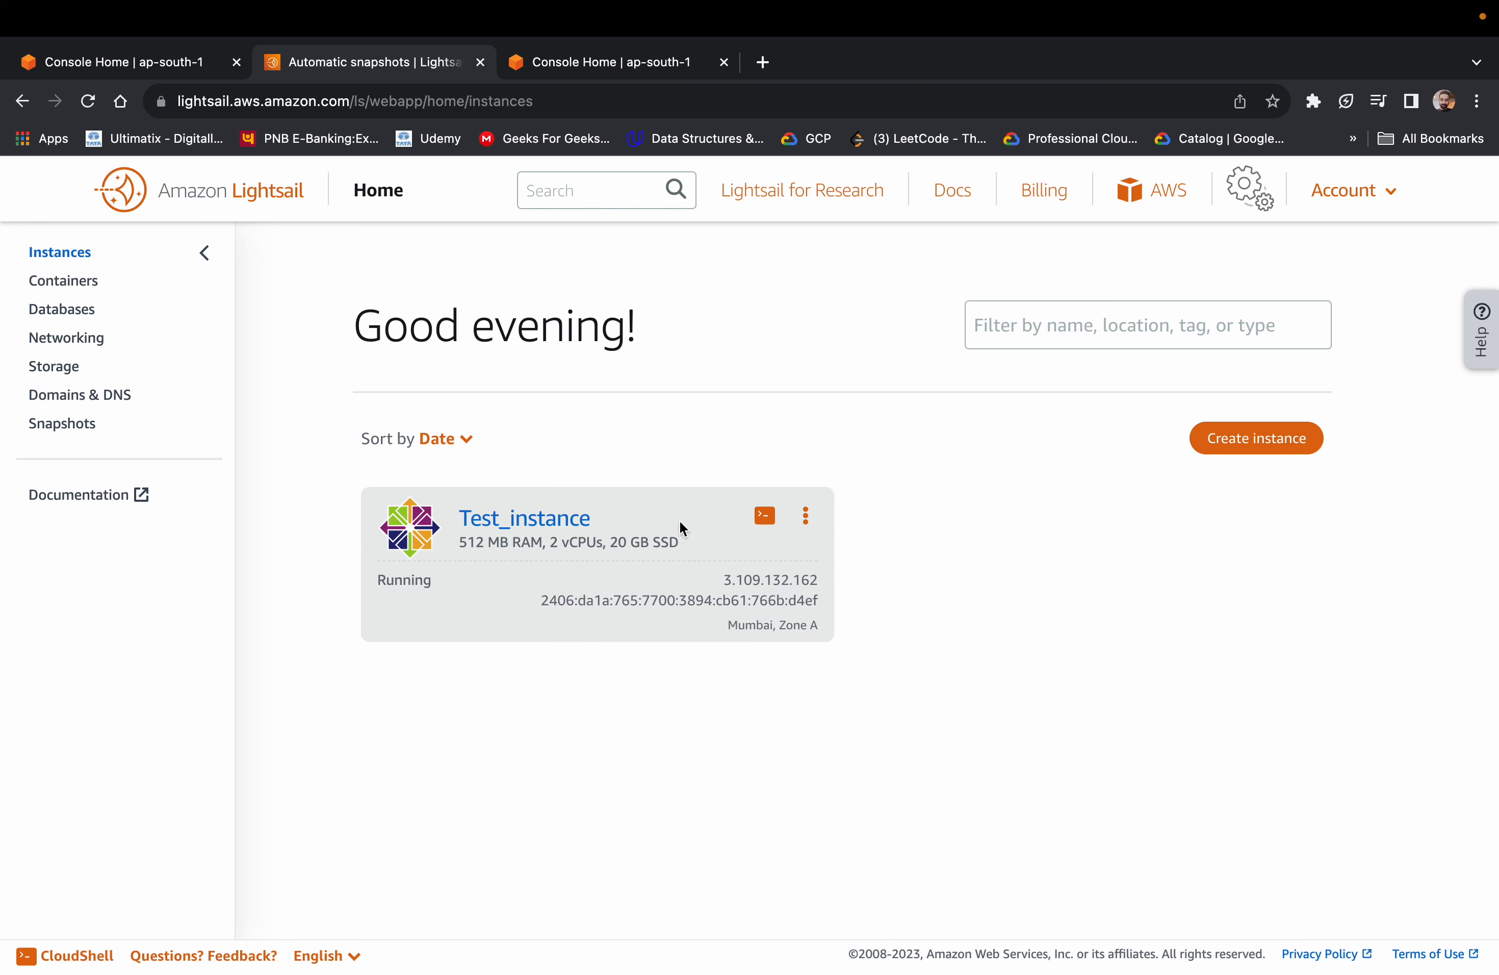
# Connect to Test_instance through its browser-based SSH terminal and bring the terminal session into view
pyautogui.moveTo(441, 583); pyautogui.dragTo(333, 583)
pyautogui.click(433, 576)
pyautogui.click(767, 523)
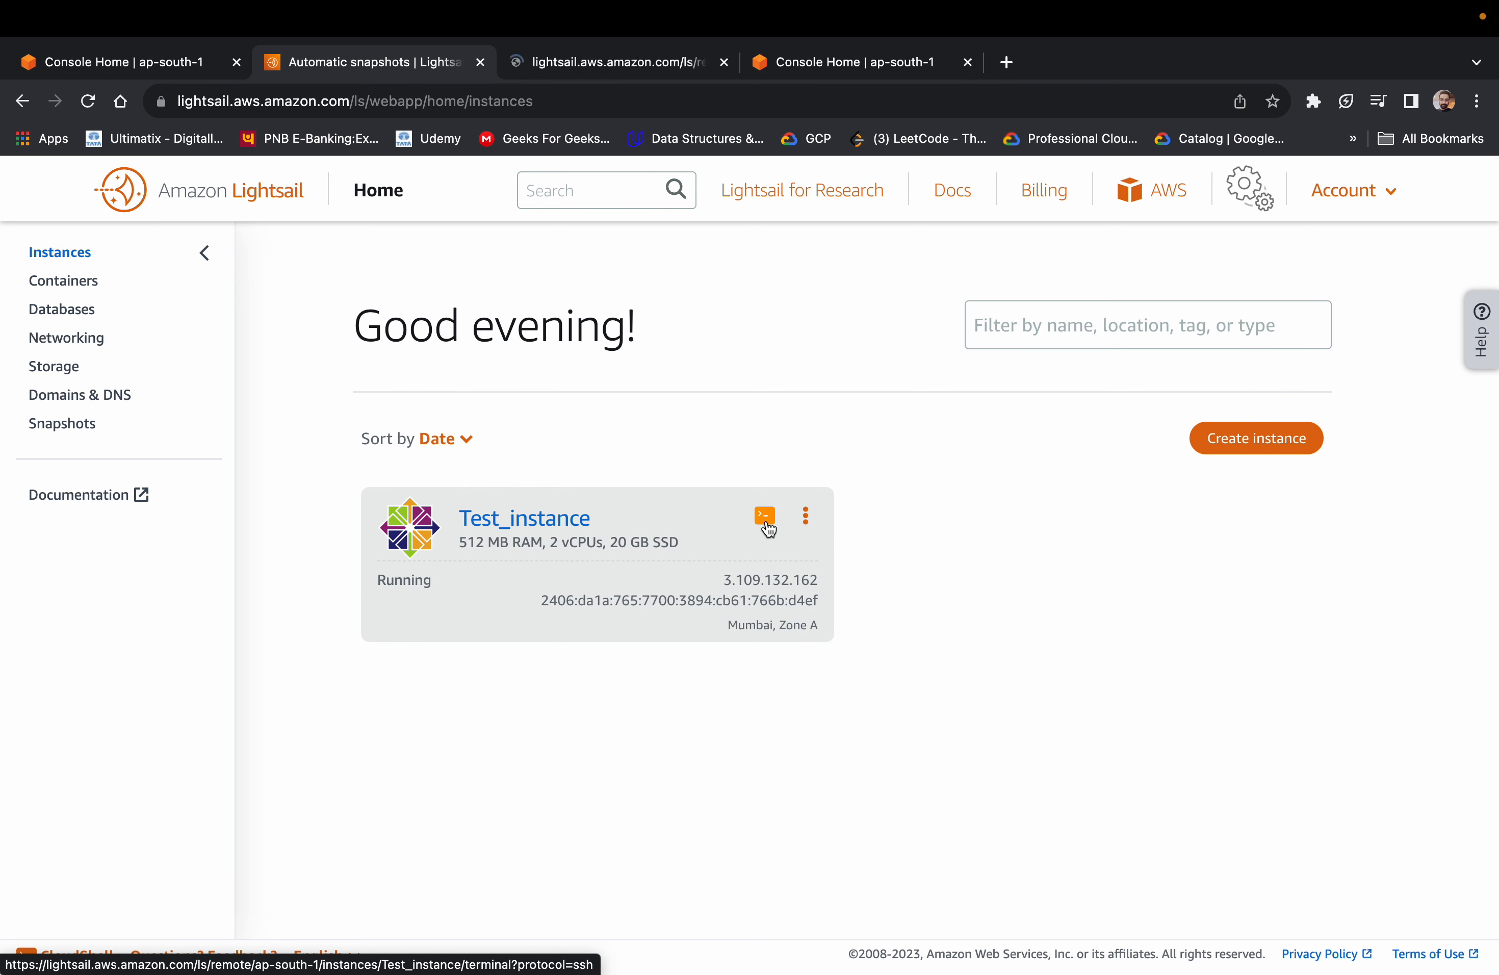
pyautogui.click(596, 60)
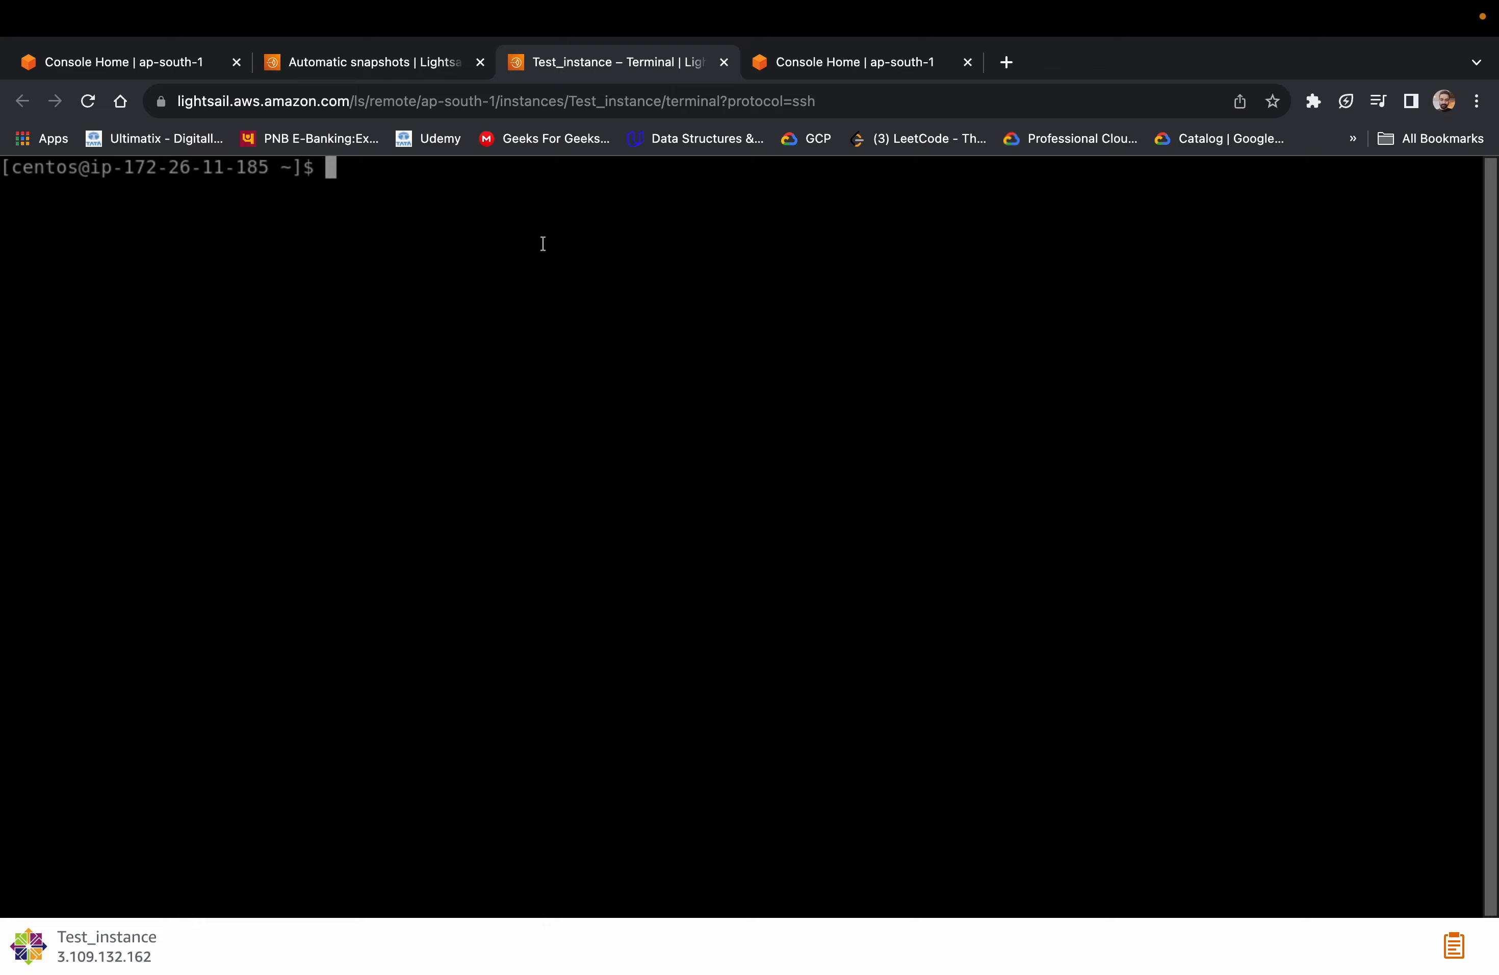
pyautogui.click(342, 61)
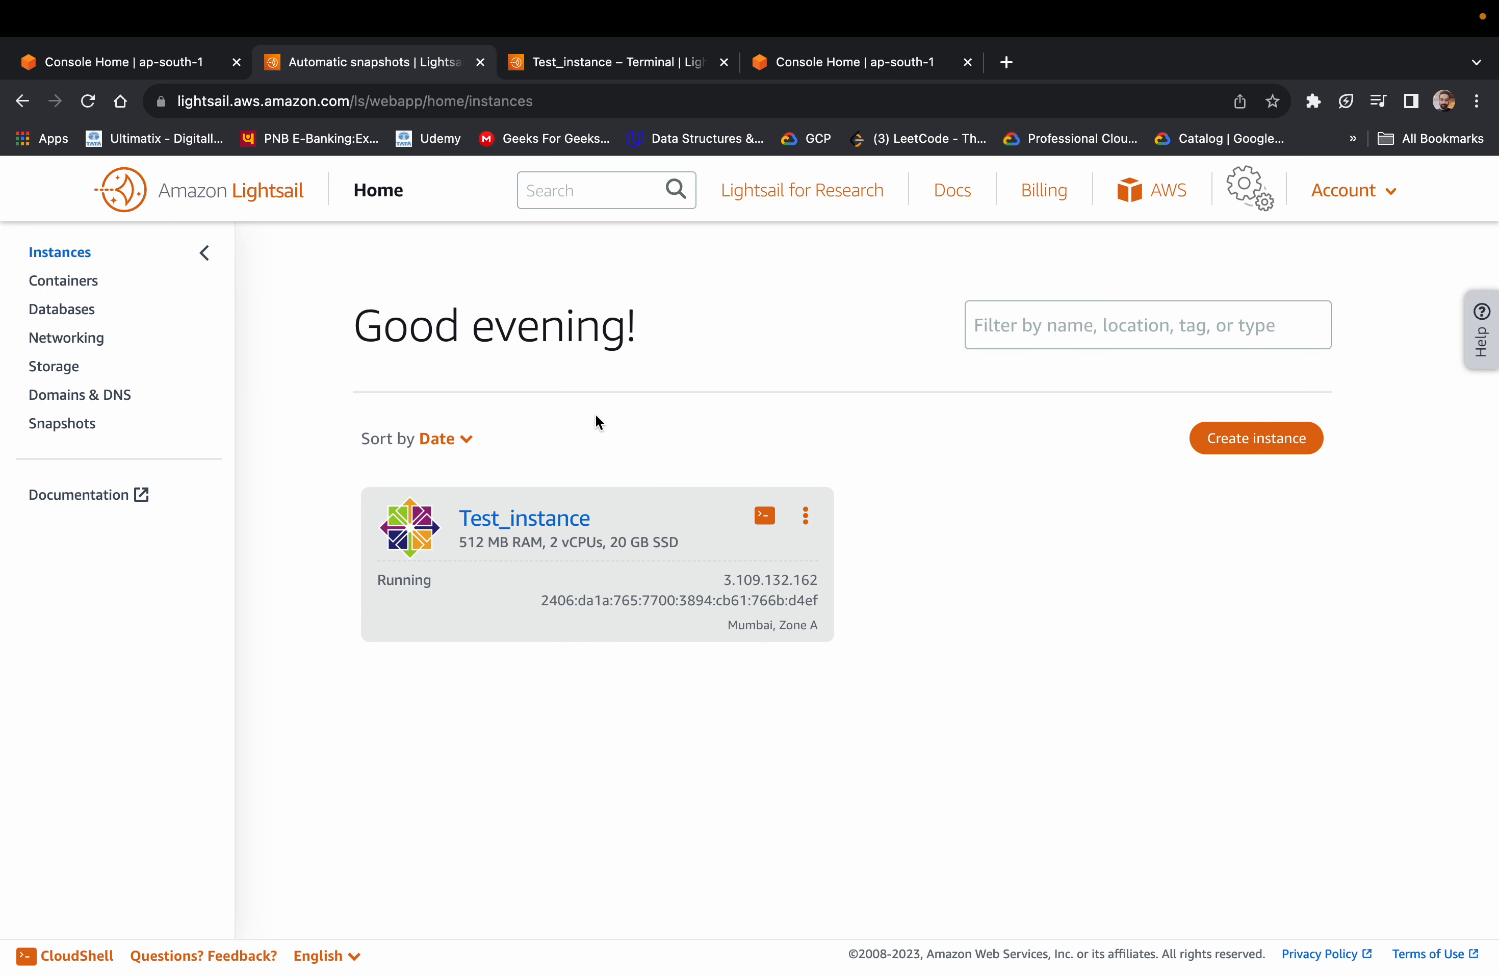
pyautogui.click(618, 64)
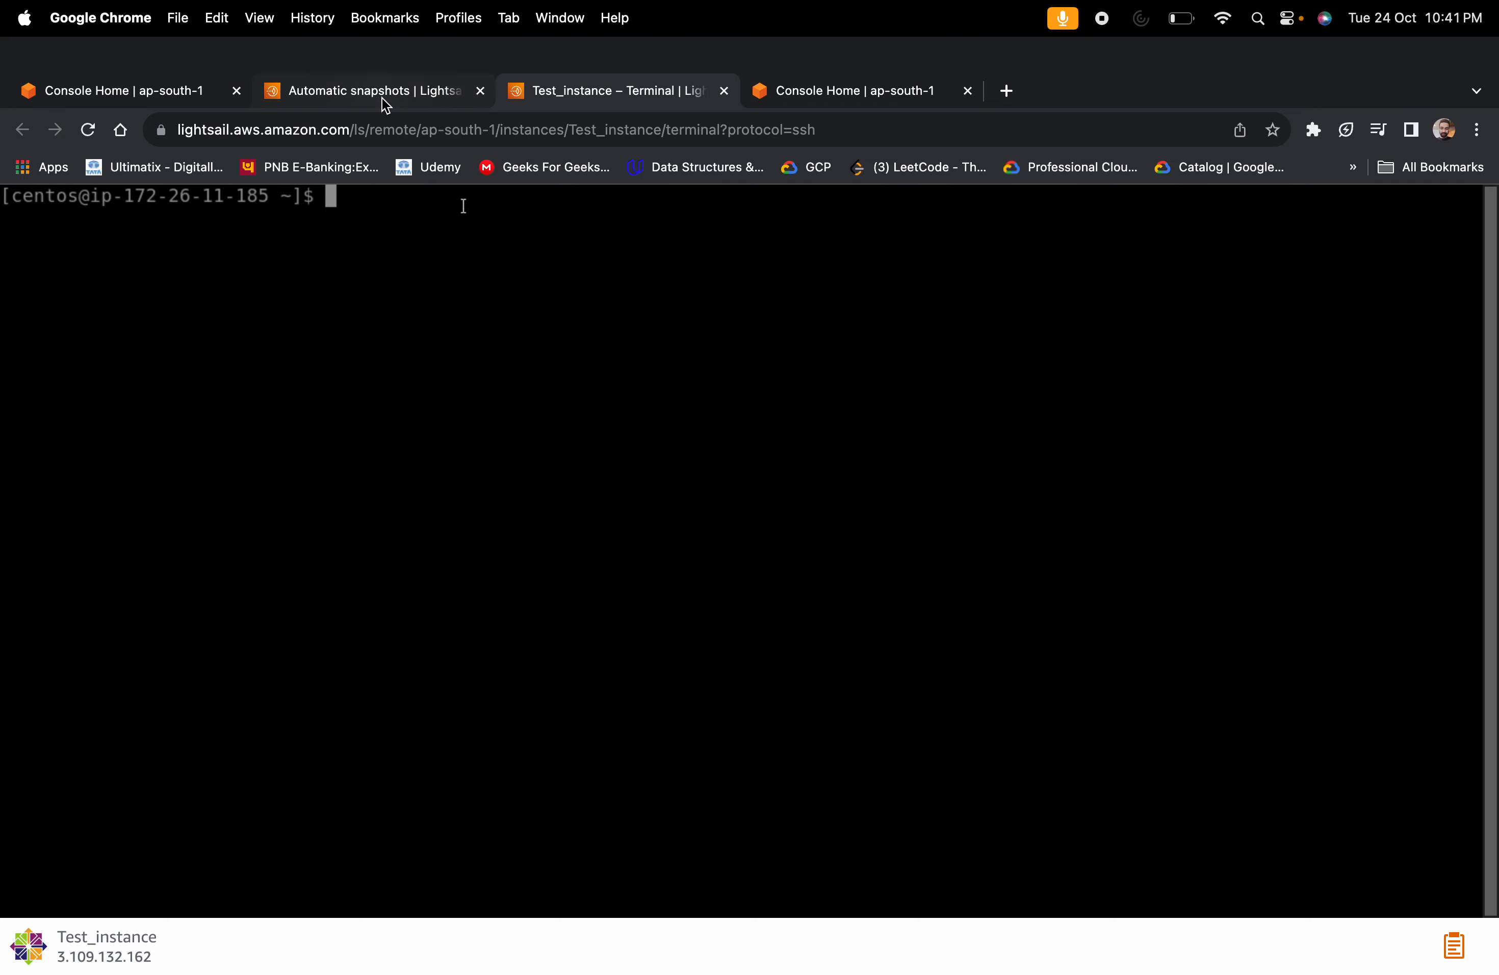
pyautogui.click(382, 95)
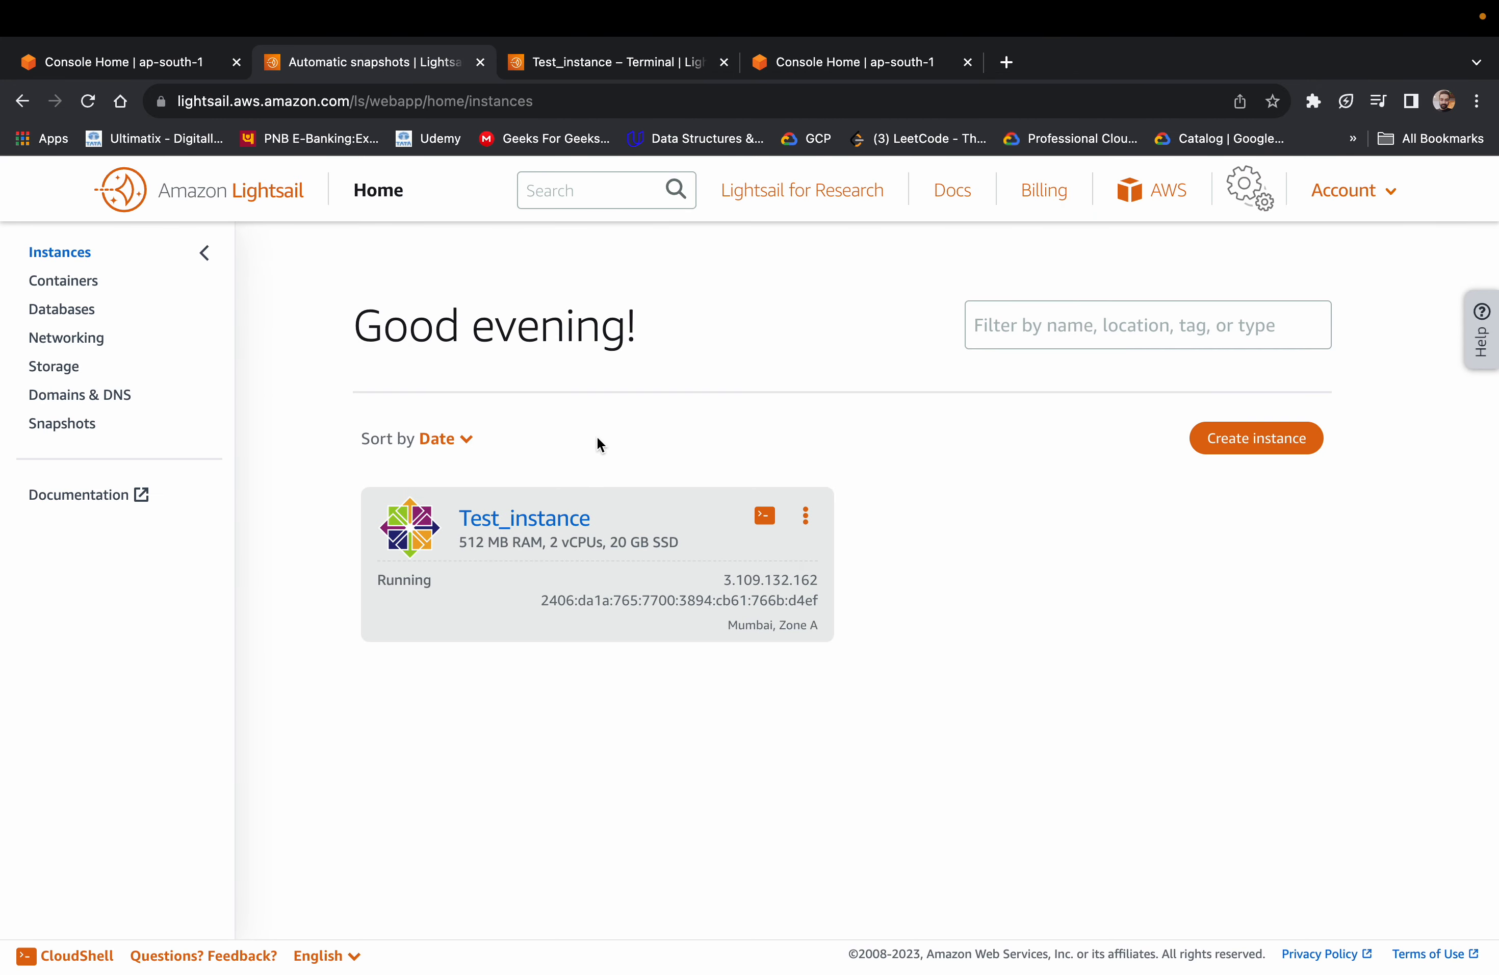
# Print the working directory with pwd in the Test_instance terminal
pyautogui.click(577, 64)
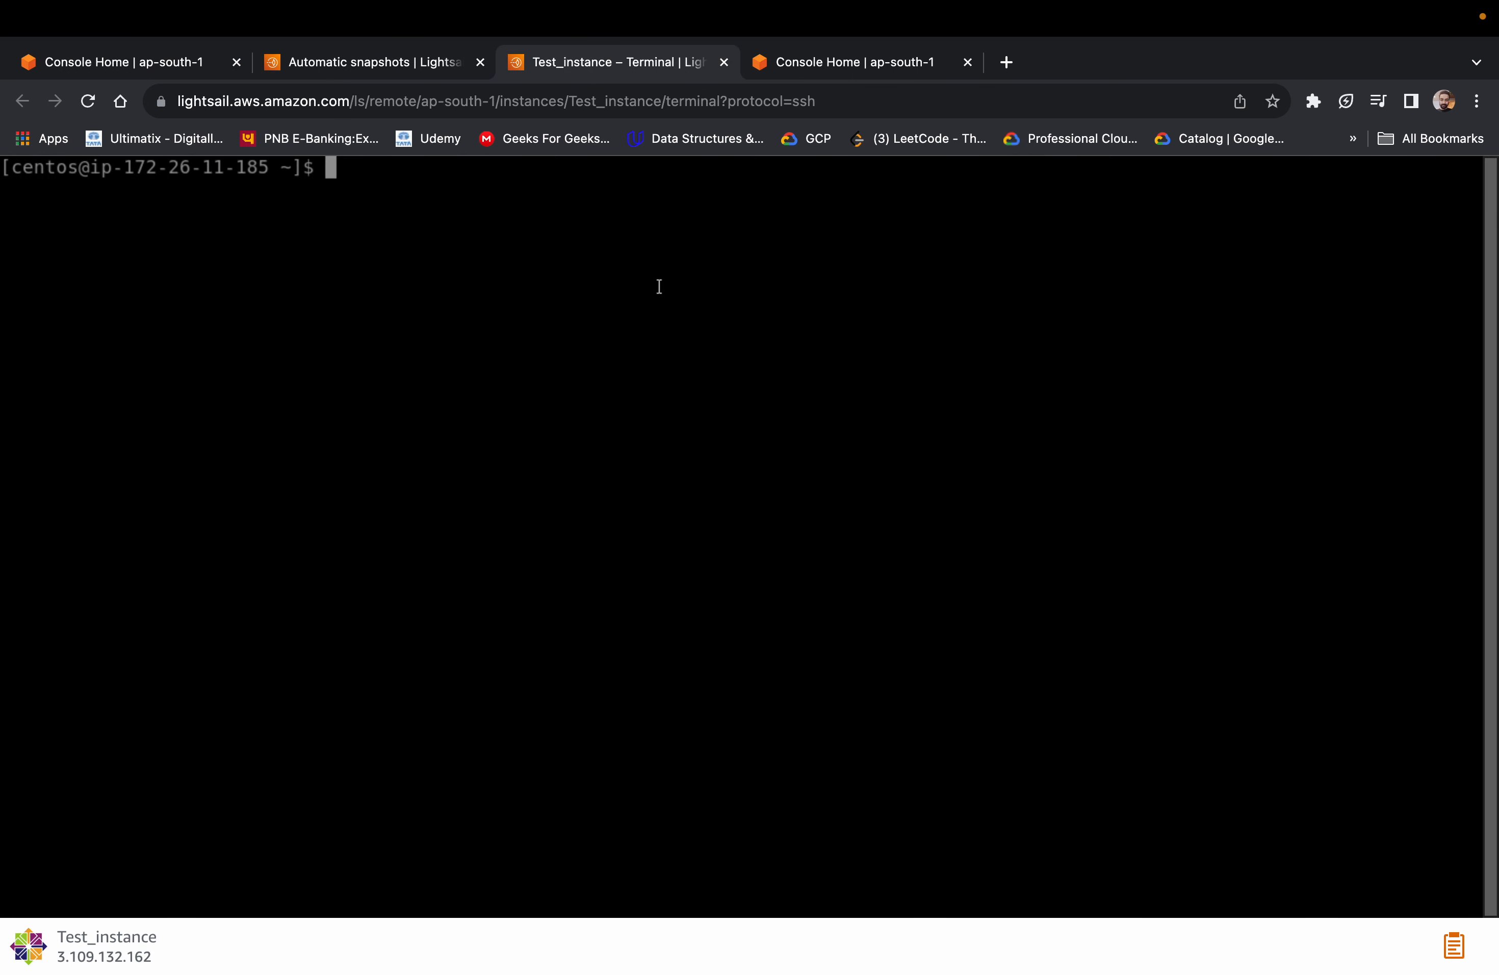
pyautogui.write('pwd')
pyautogui.press('Return')
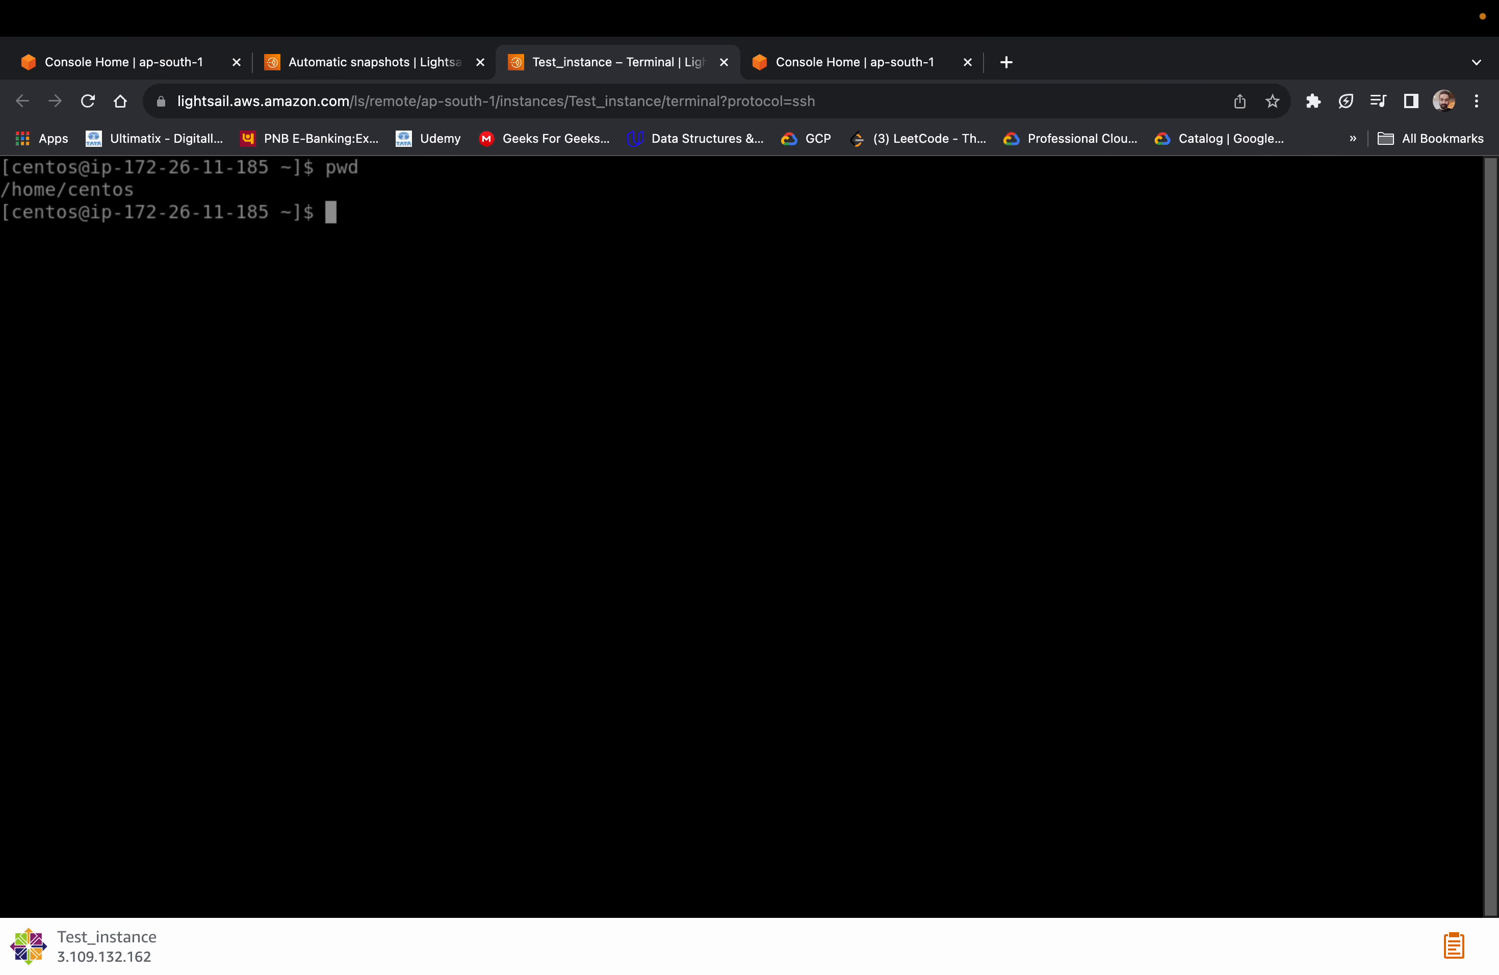
# Create an empty file named test.txt in the home directory with the touch command
pyautogui.write('touch test')
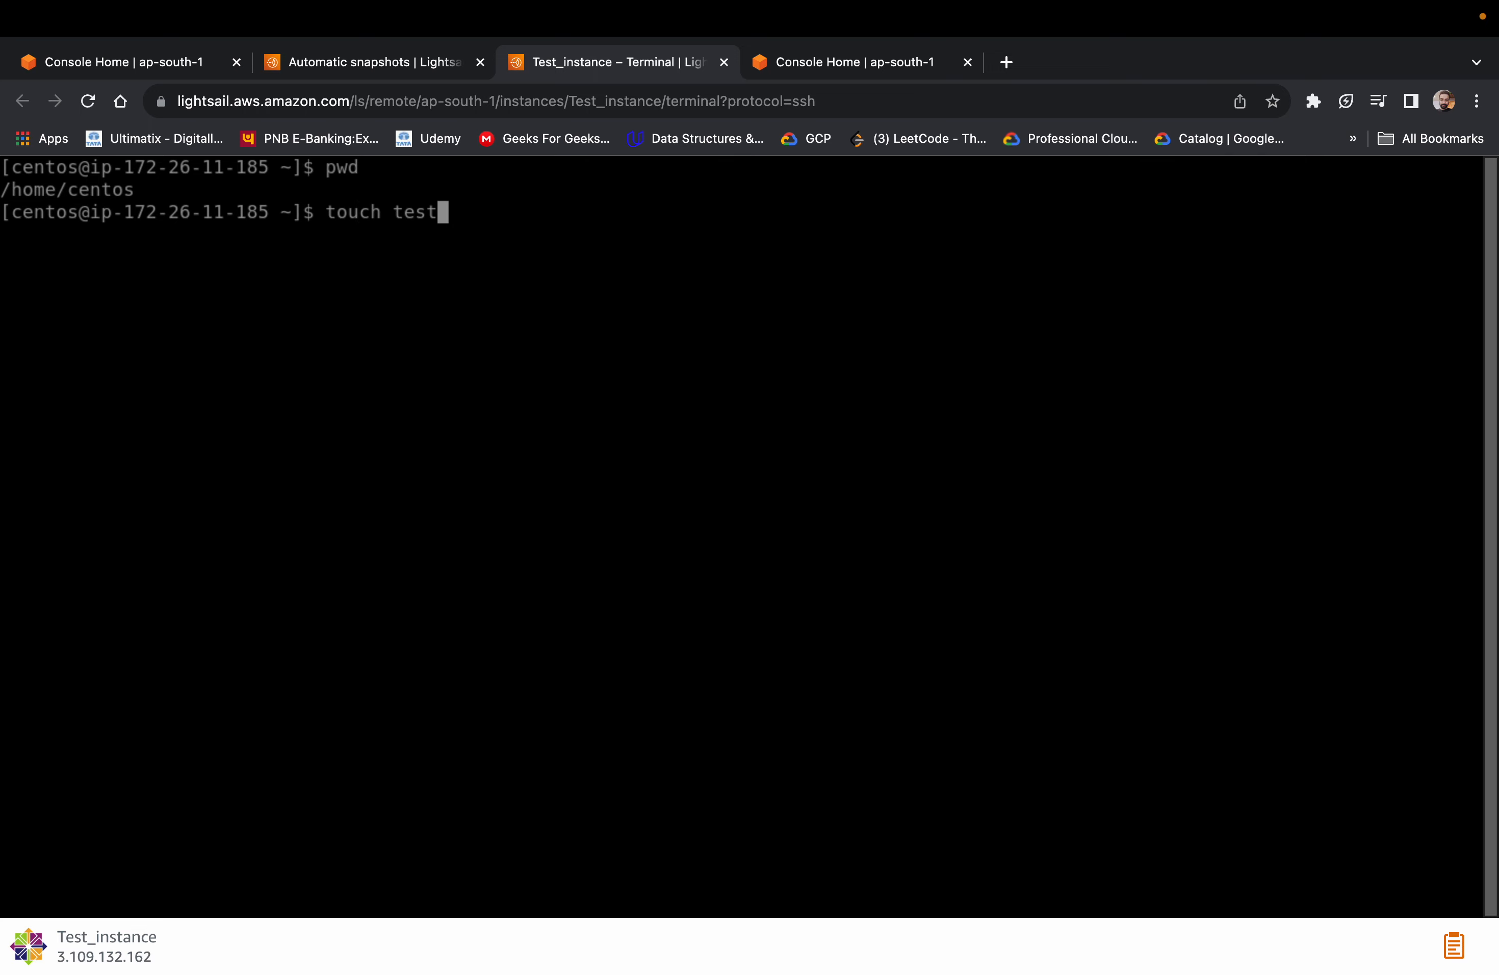
pyautogui.write('.txt')
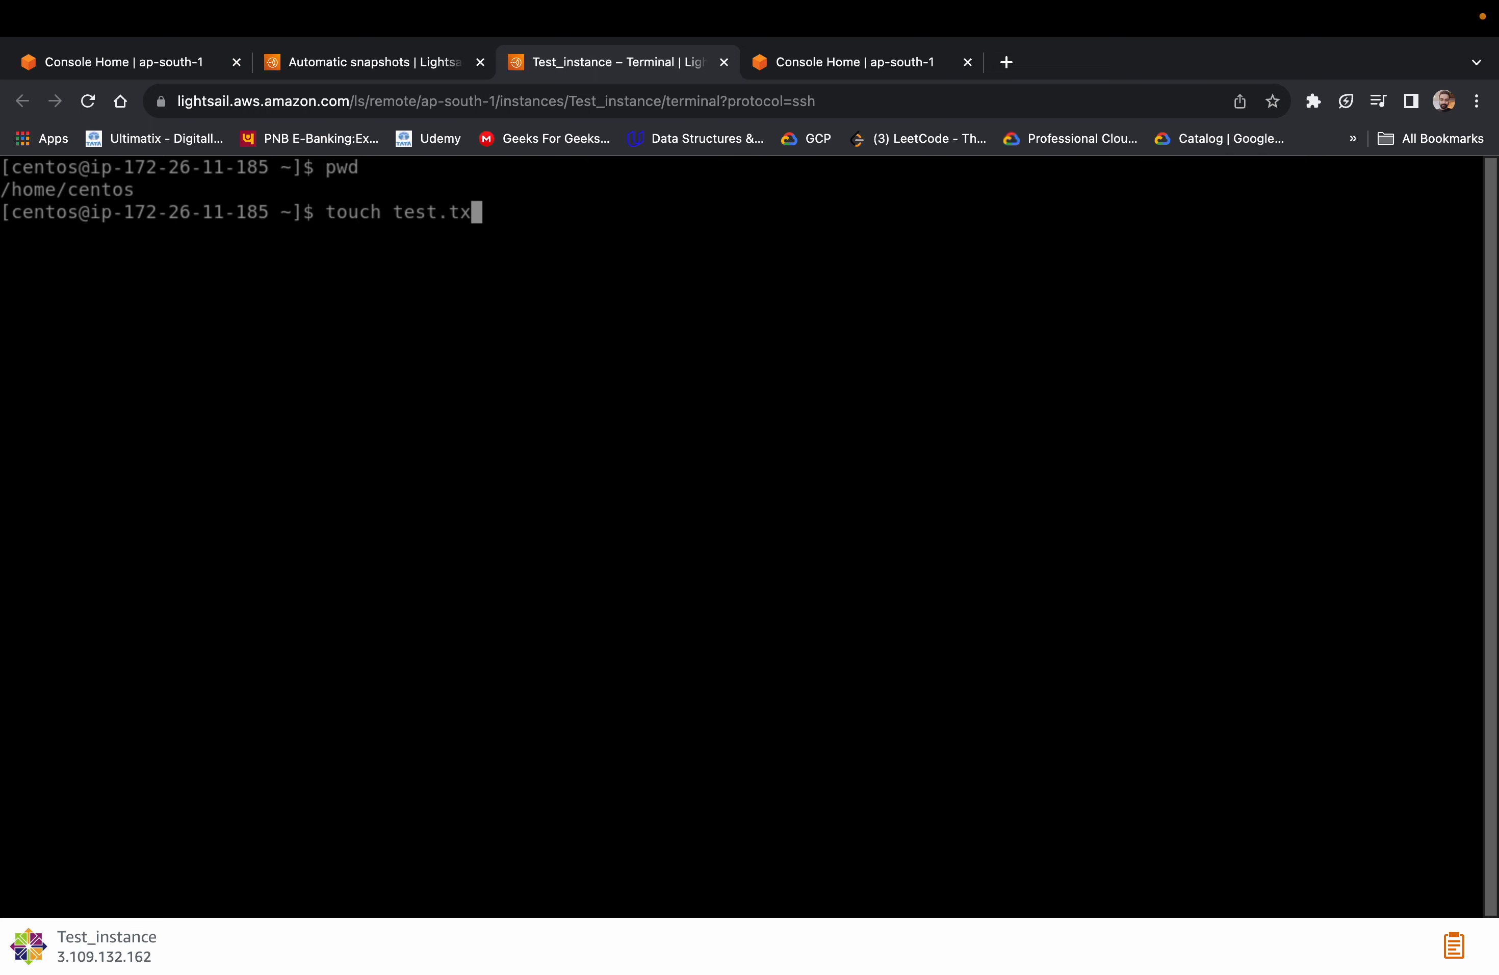